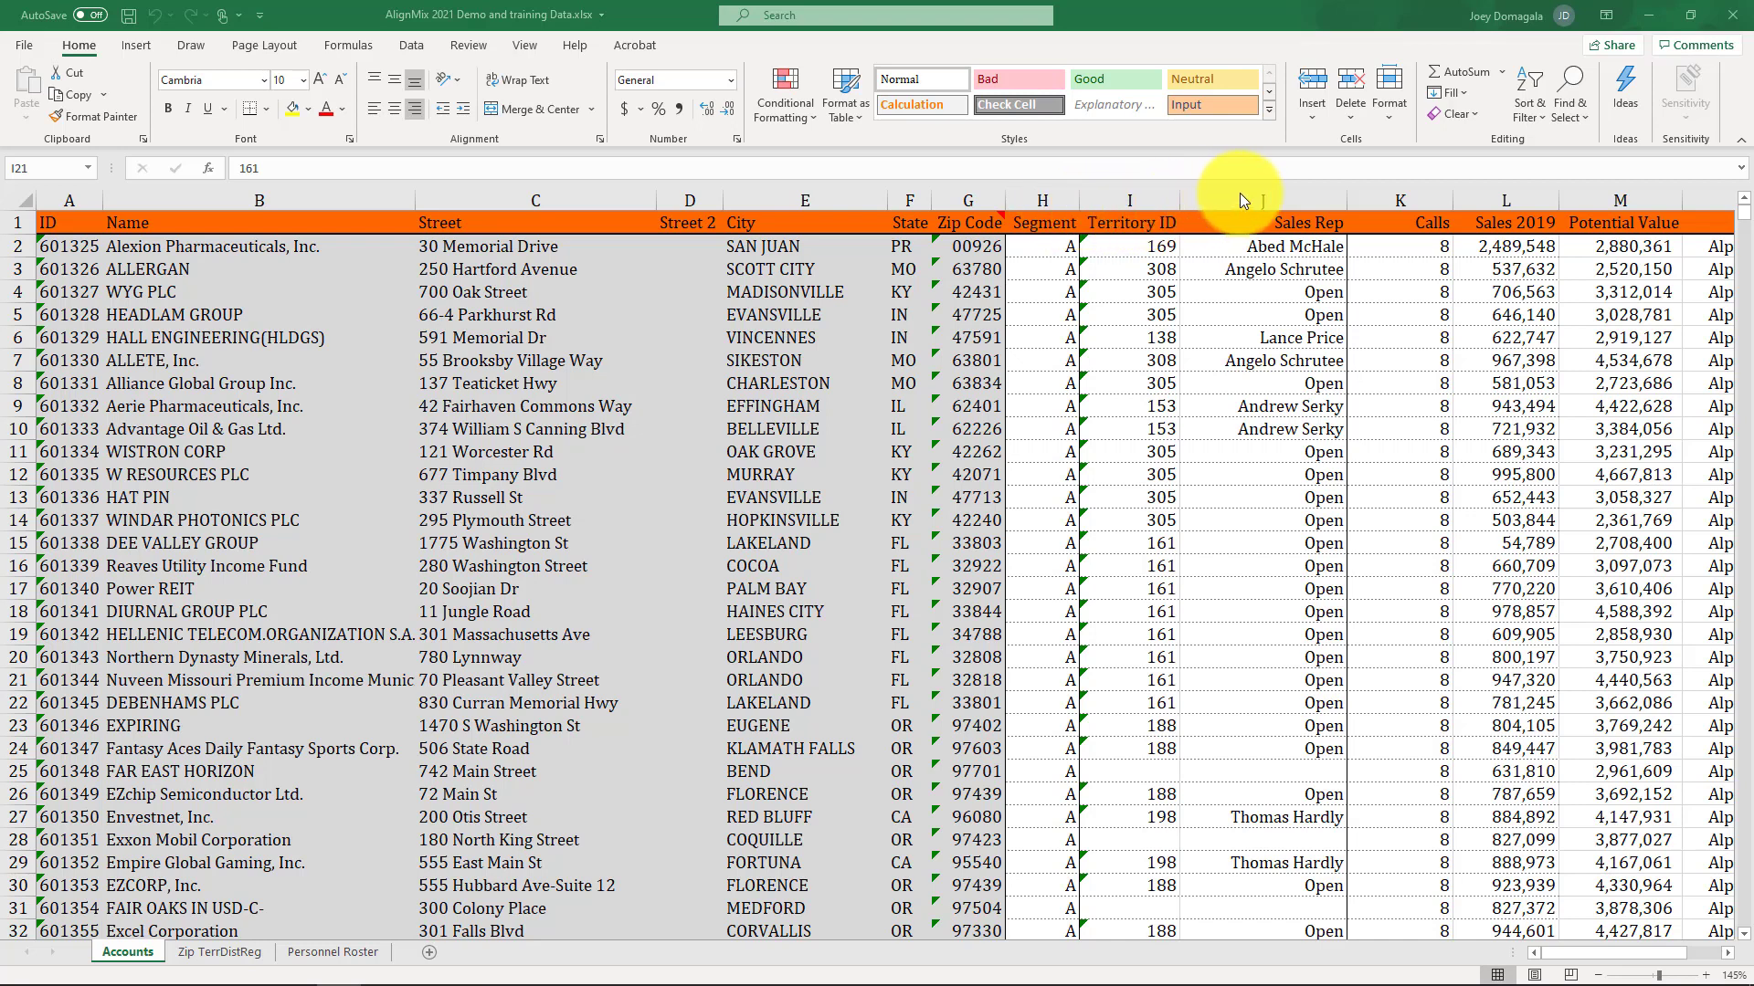
Examine the Sales 2019, Potential Value and Products Purchased columns on the Accounts worksheet.
{"action": "left_click", "coordinate": [1506, 199]}
{"action": "left_click", "coordinate": [1600, 194]}
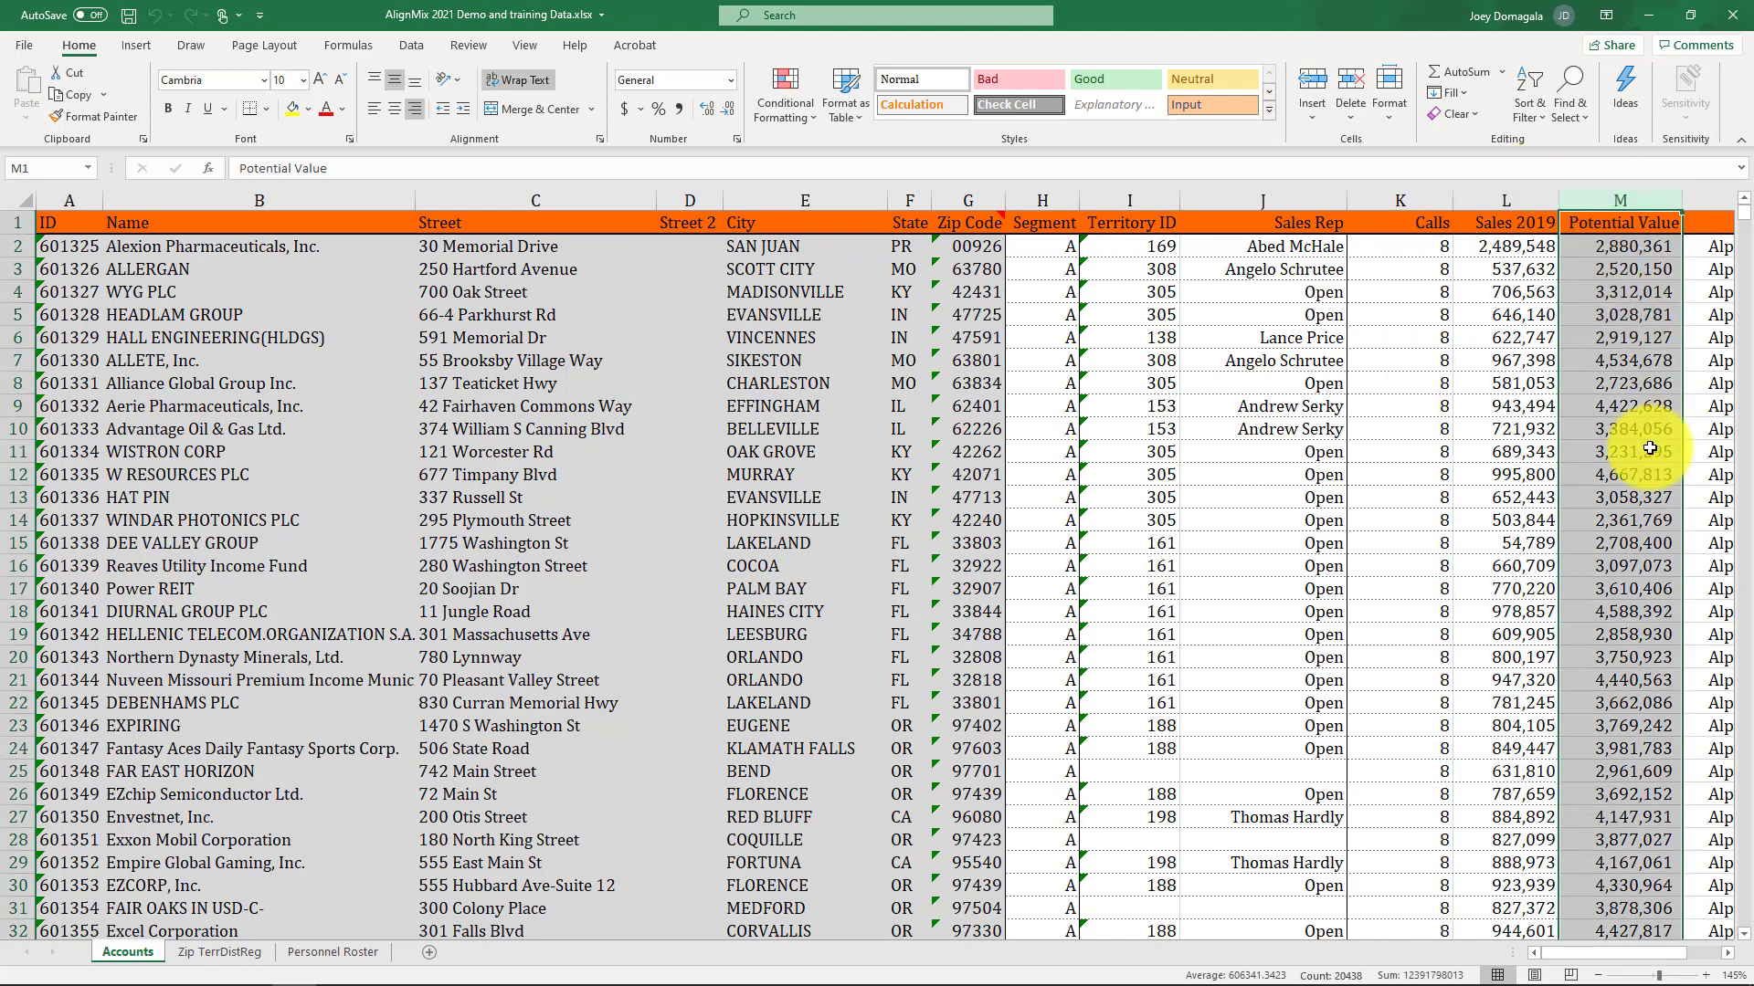
{"action": "left_click", "coordinate": [1727, 955]}
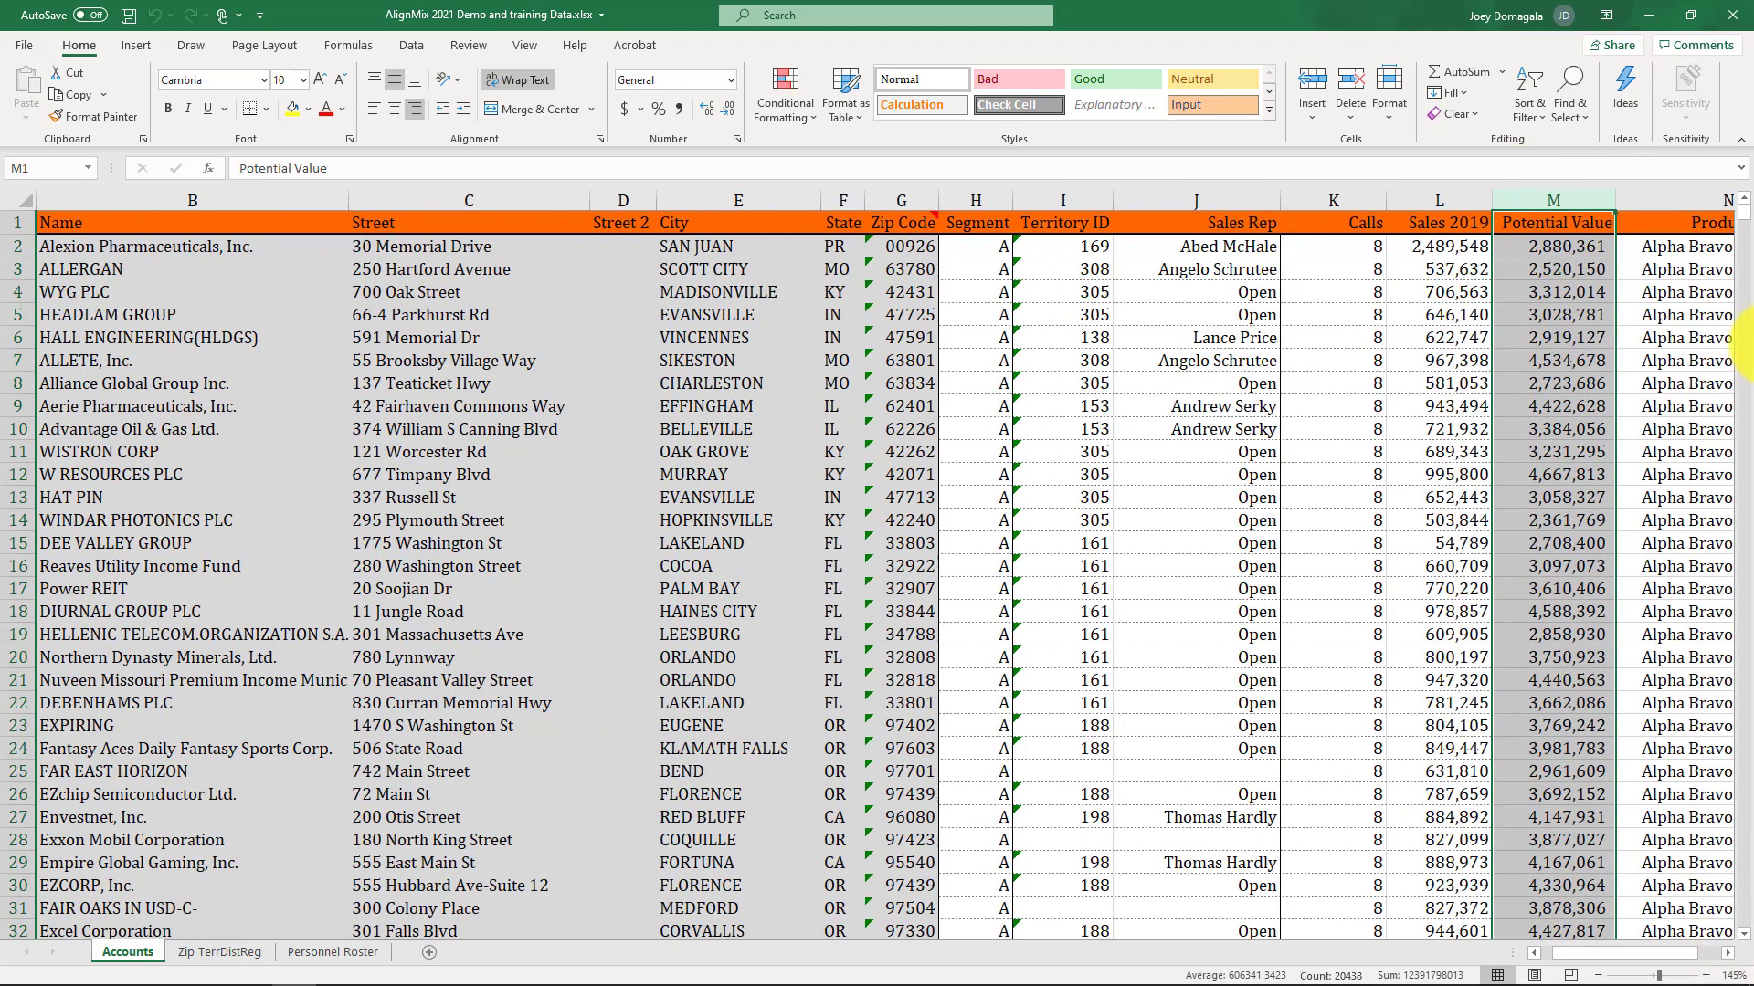
{"action": "left_click", "coordinate": [1655, 197]}
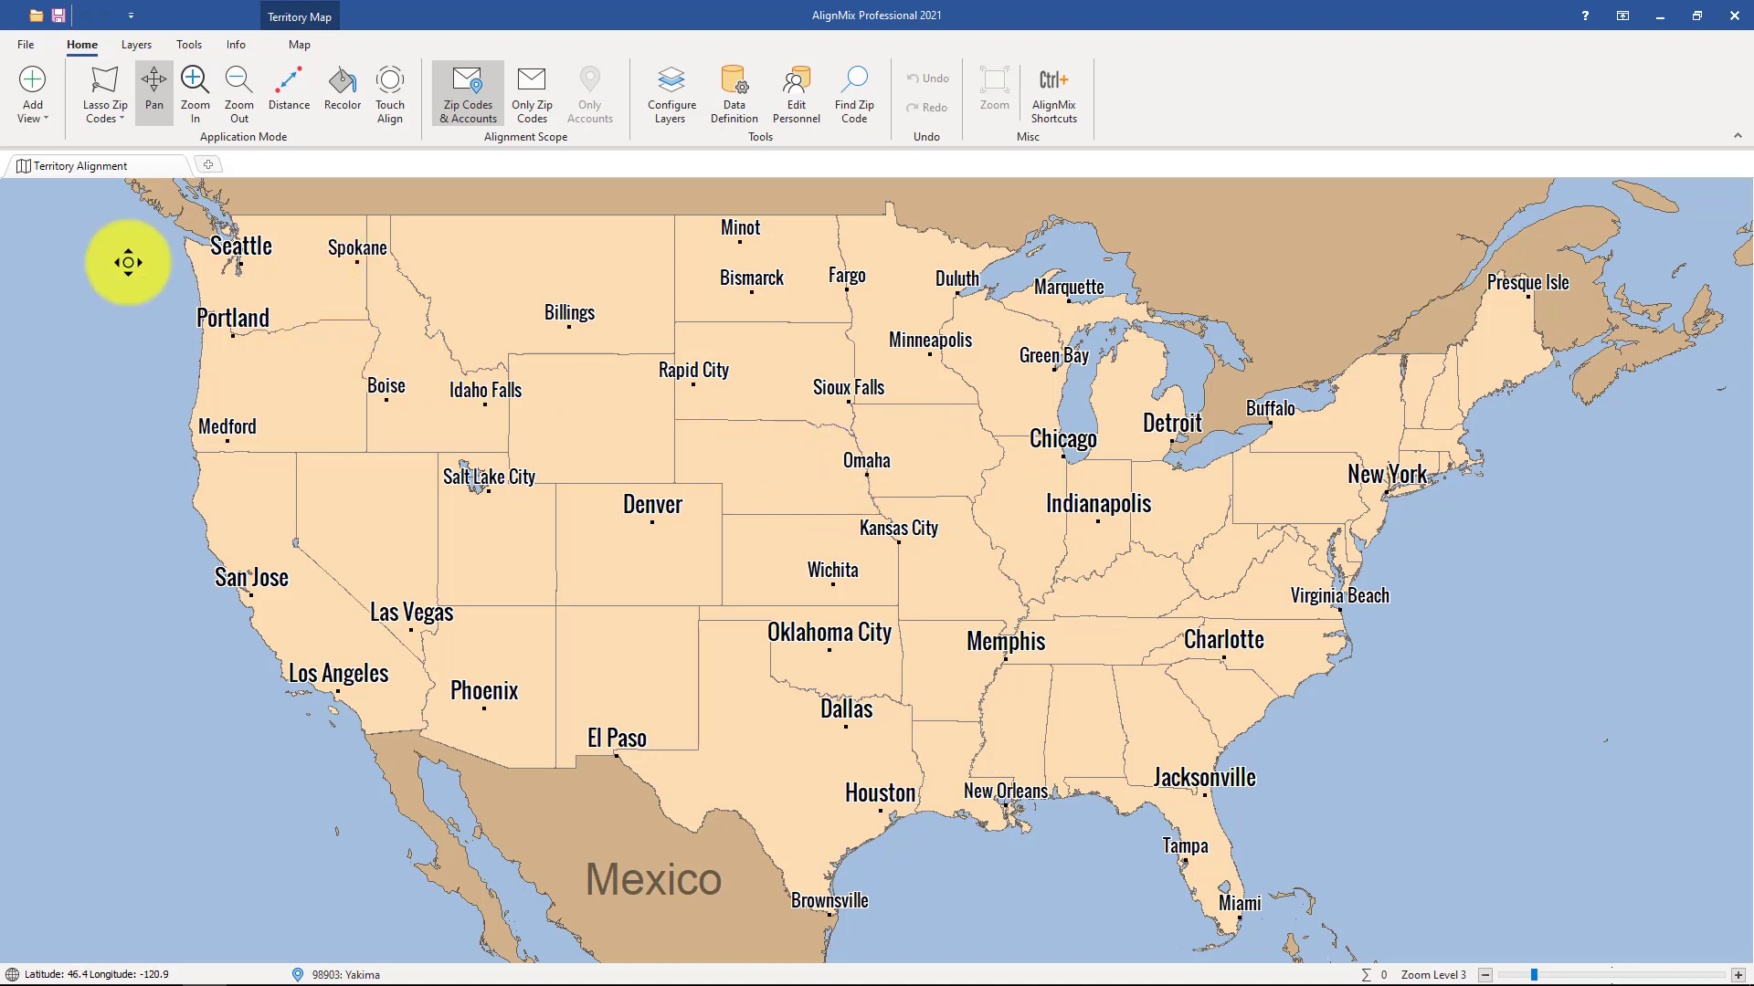
In AlignMix, start a data import from the Desktop workbook "AlignMix 2021 Demo and training Data.xlsx".
{"action": "left_click", "coordinate": [27, 45]}
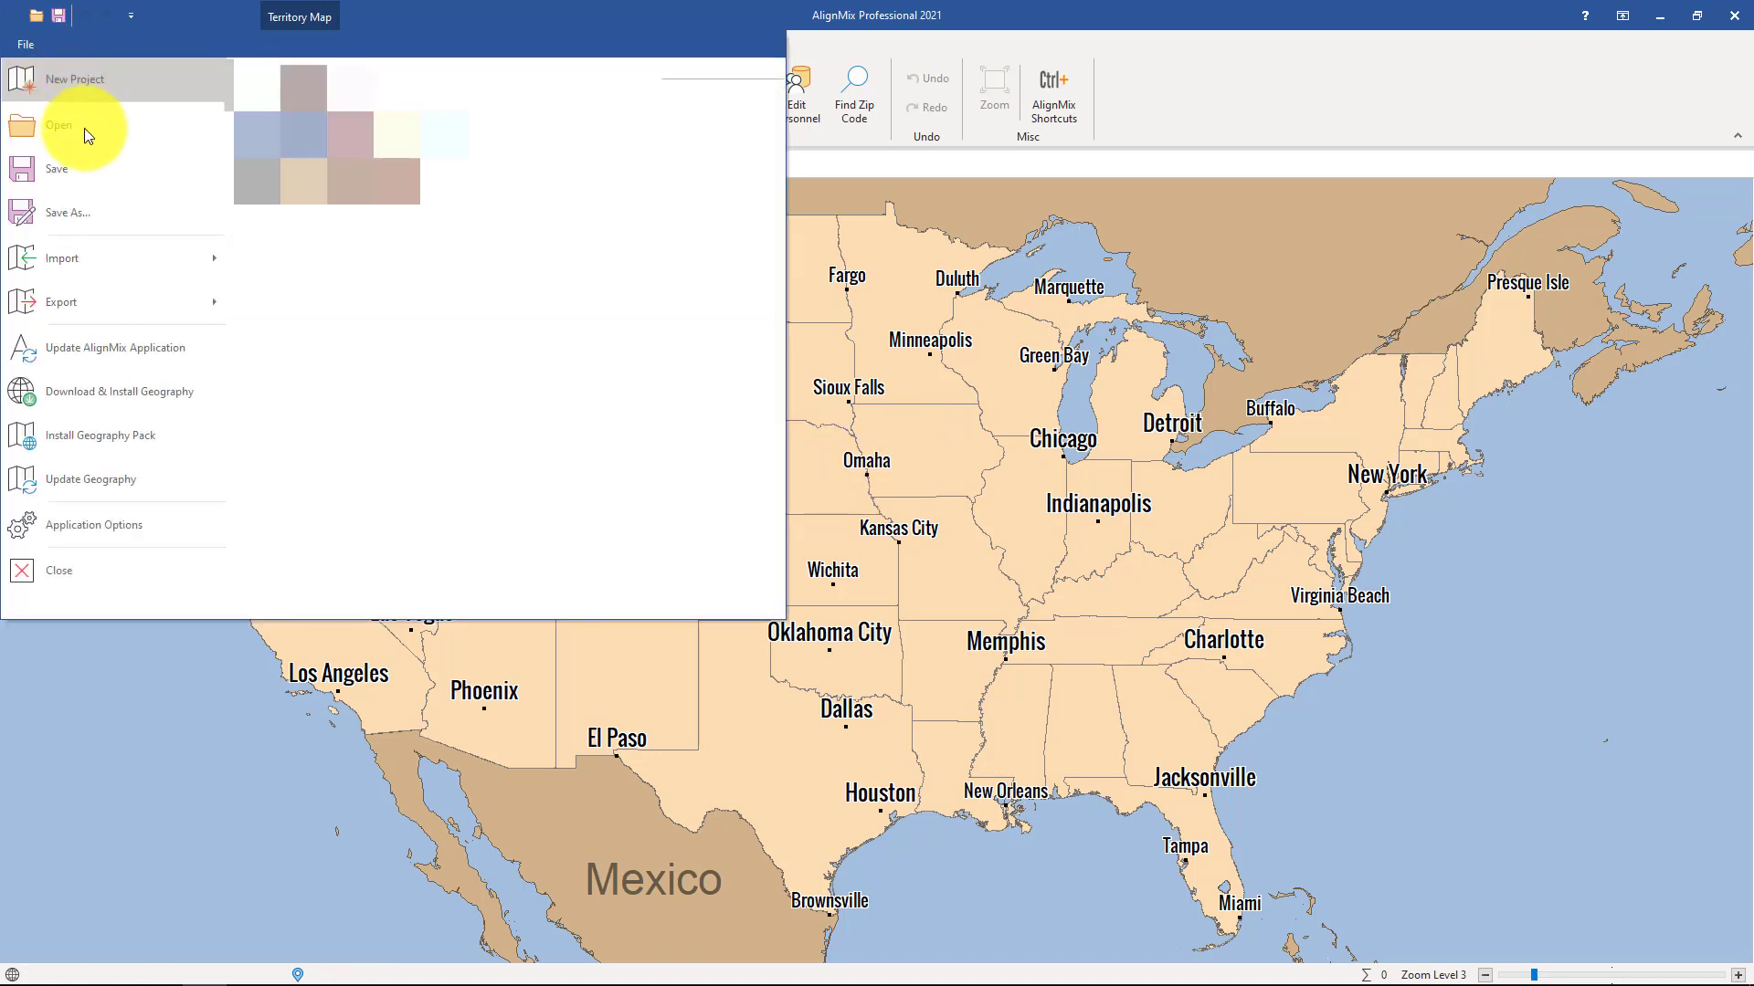
{"action": "left_click", "coordinate": [316, 96]}
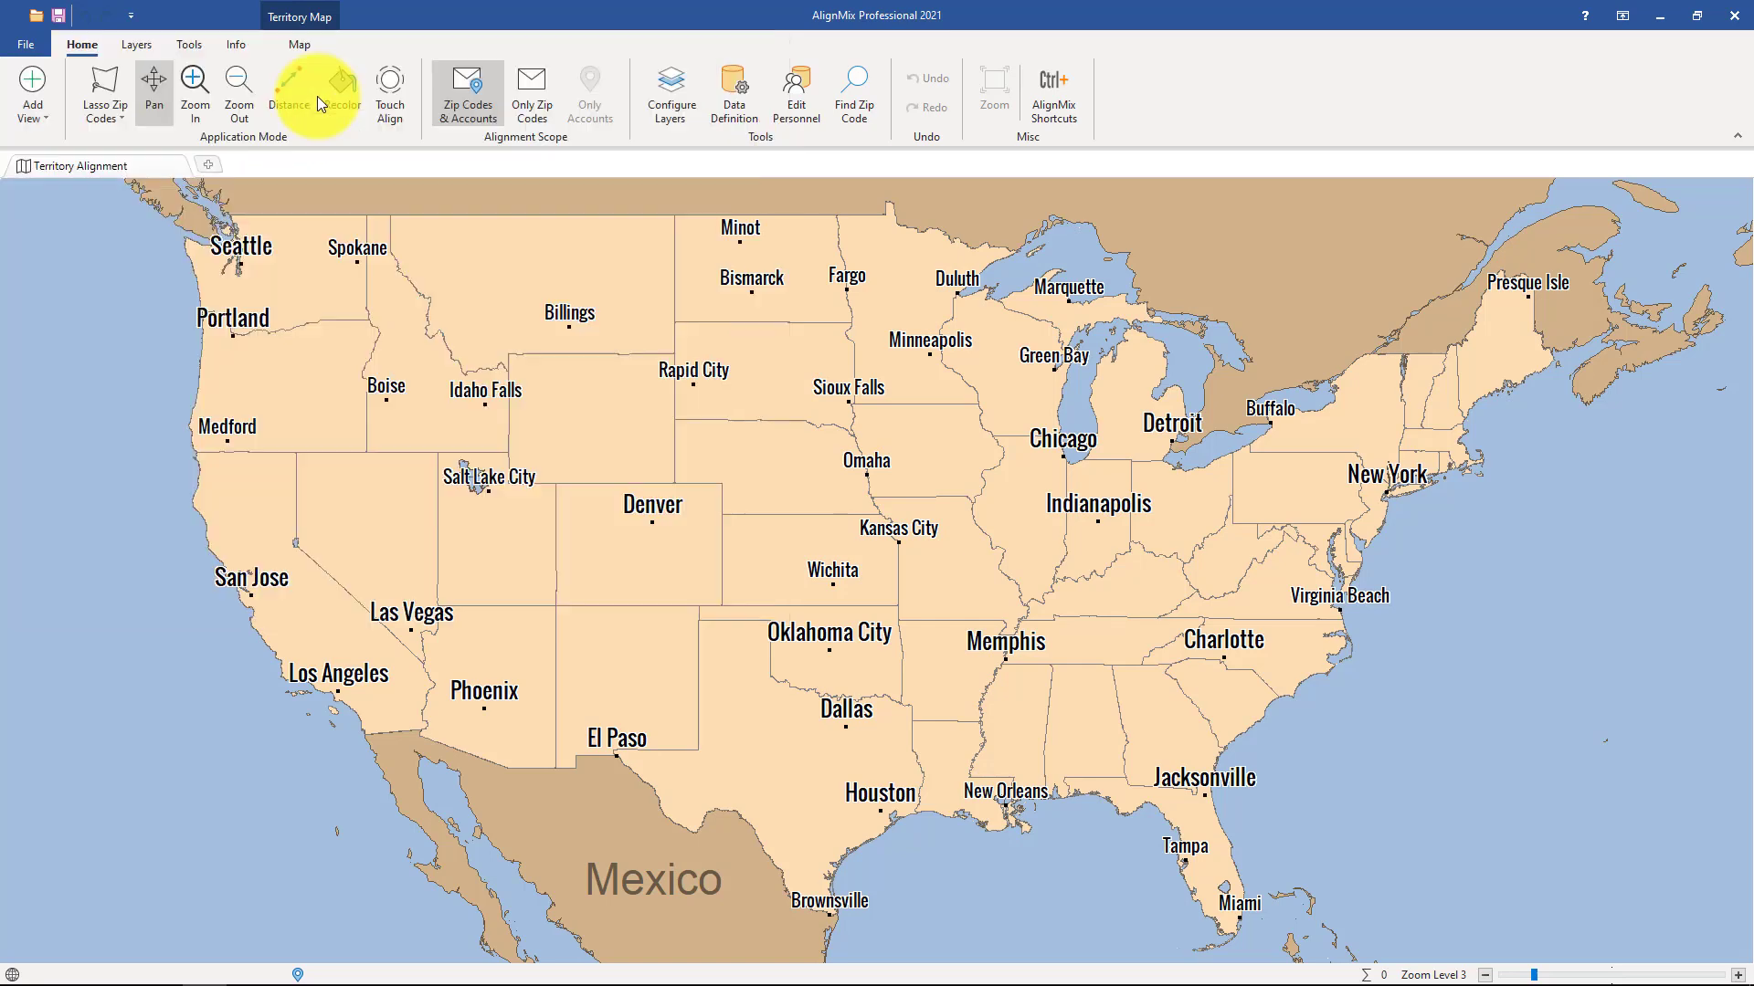
{"action": "left_click", "coordinate": [573, 515]}
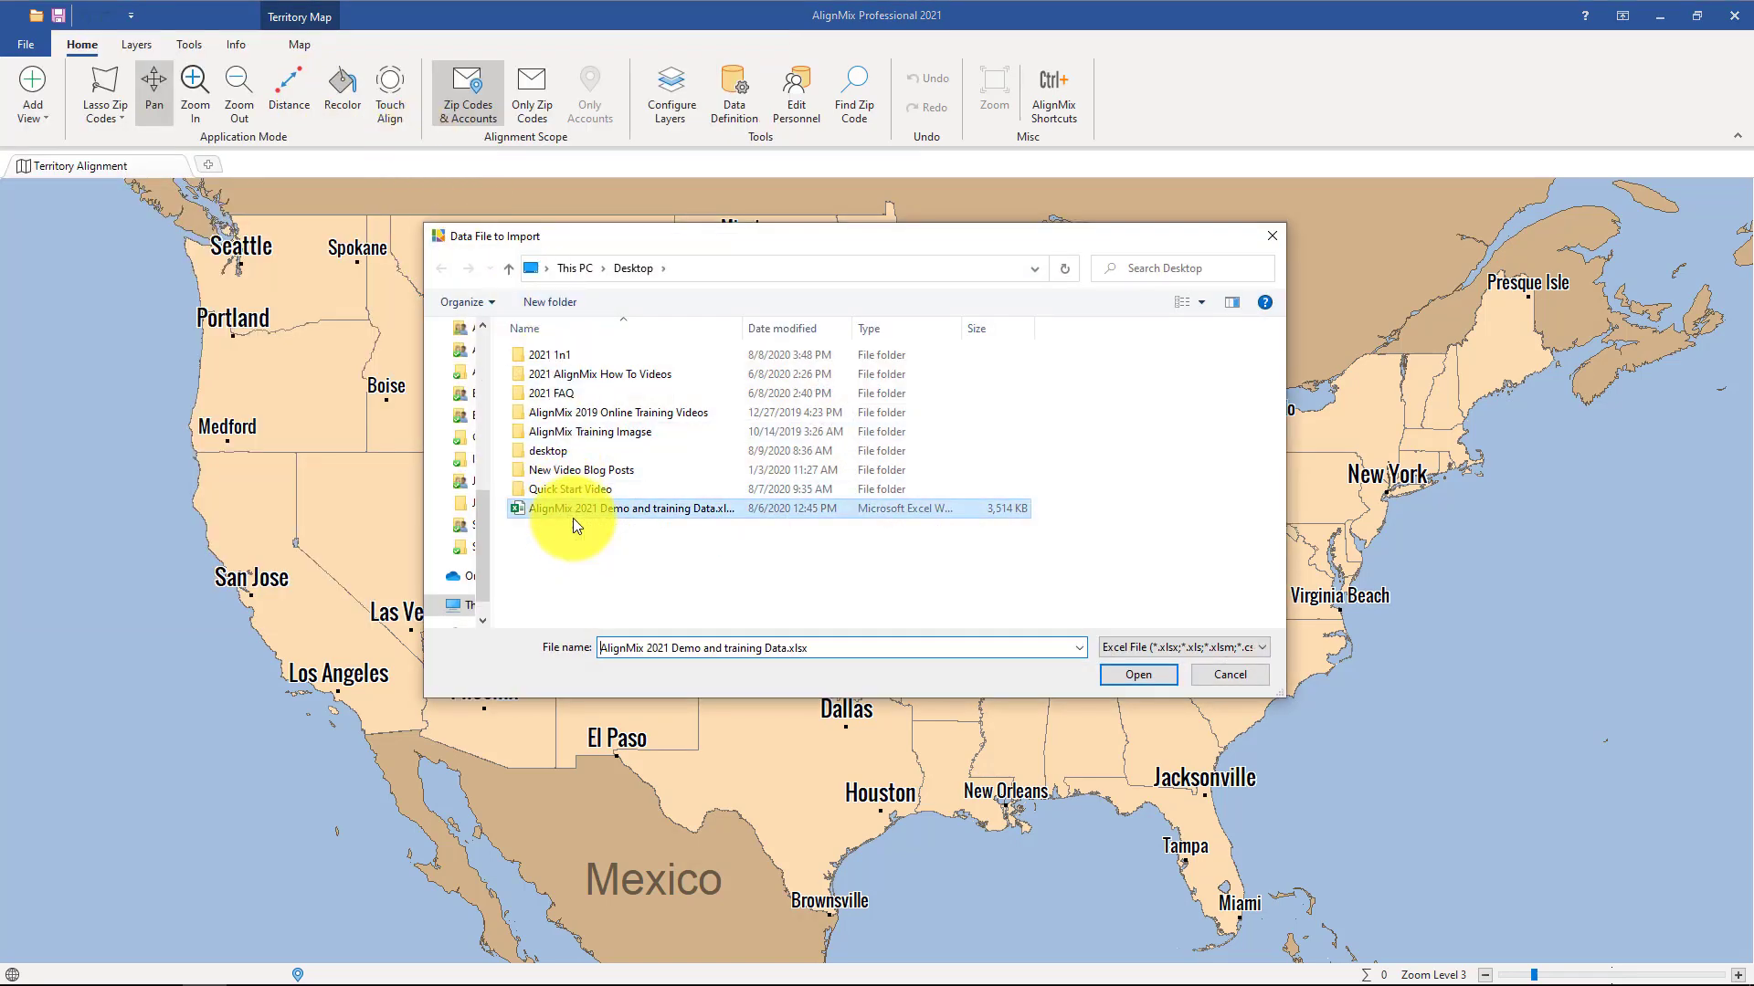
{"action": "left_click", "coordinate": [1158, 676]}
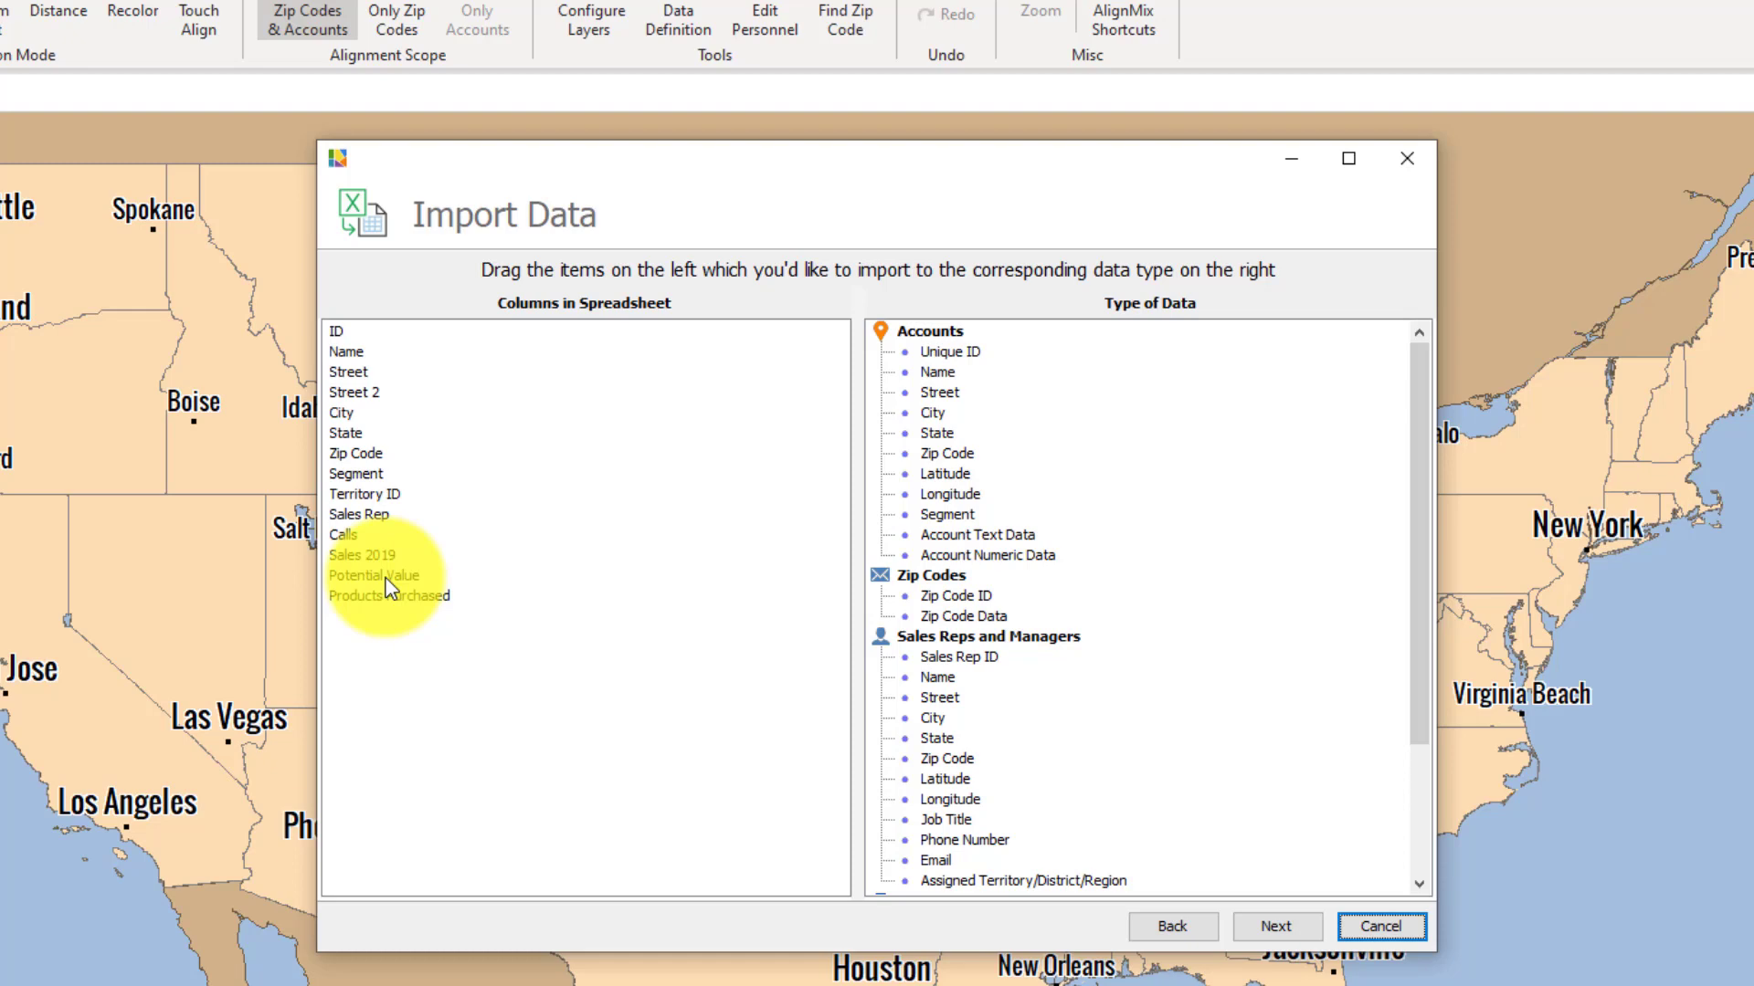
Return to the worksheet selection, check the other sheets, and choose Accounts as the worksheet to import.
{"action": "left_click", "coordinate": [1175, 939]}
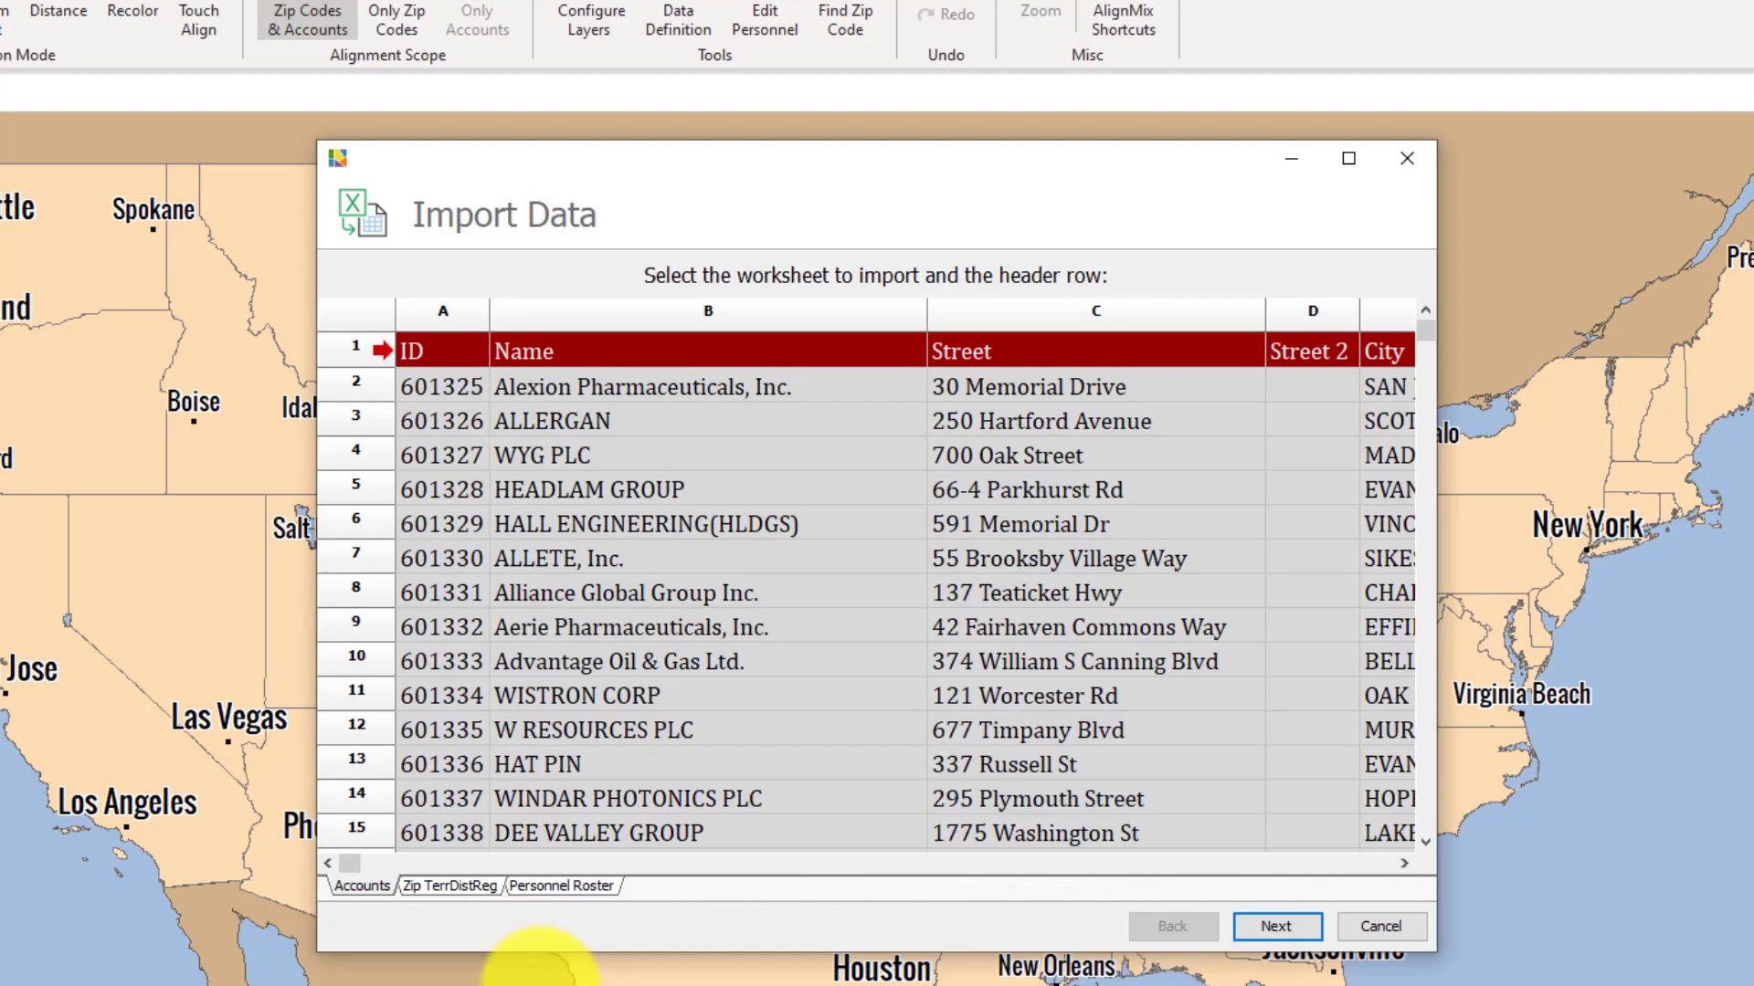
{"action": "left_click", "coordinate": [424, 890]}
{"action": "left_click", "coordinate": [509, 891]}
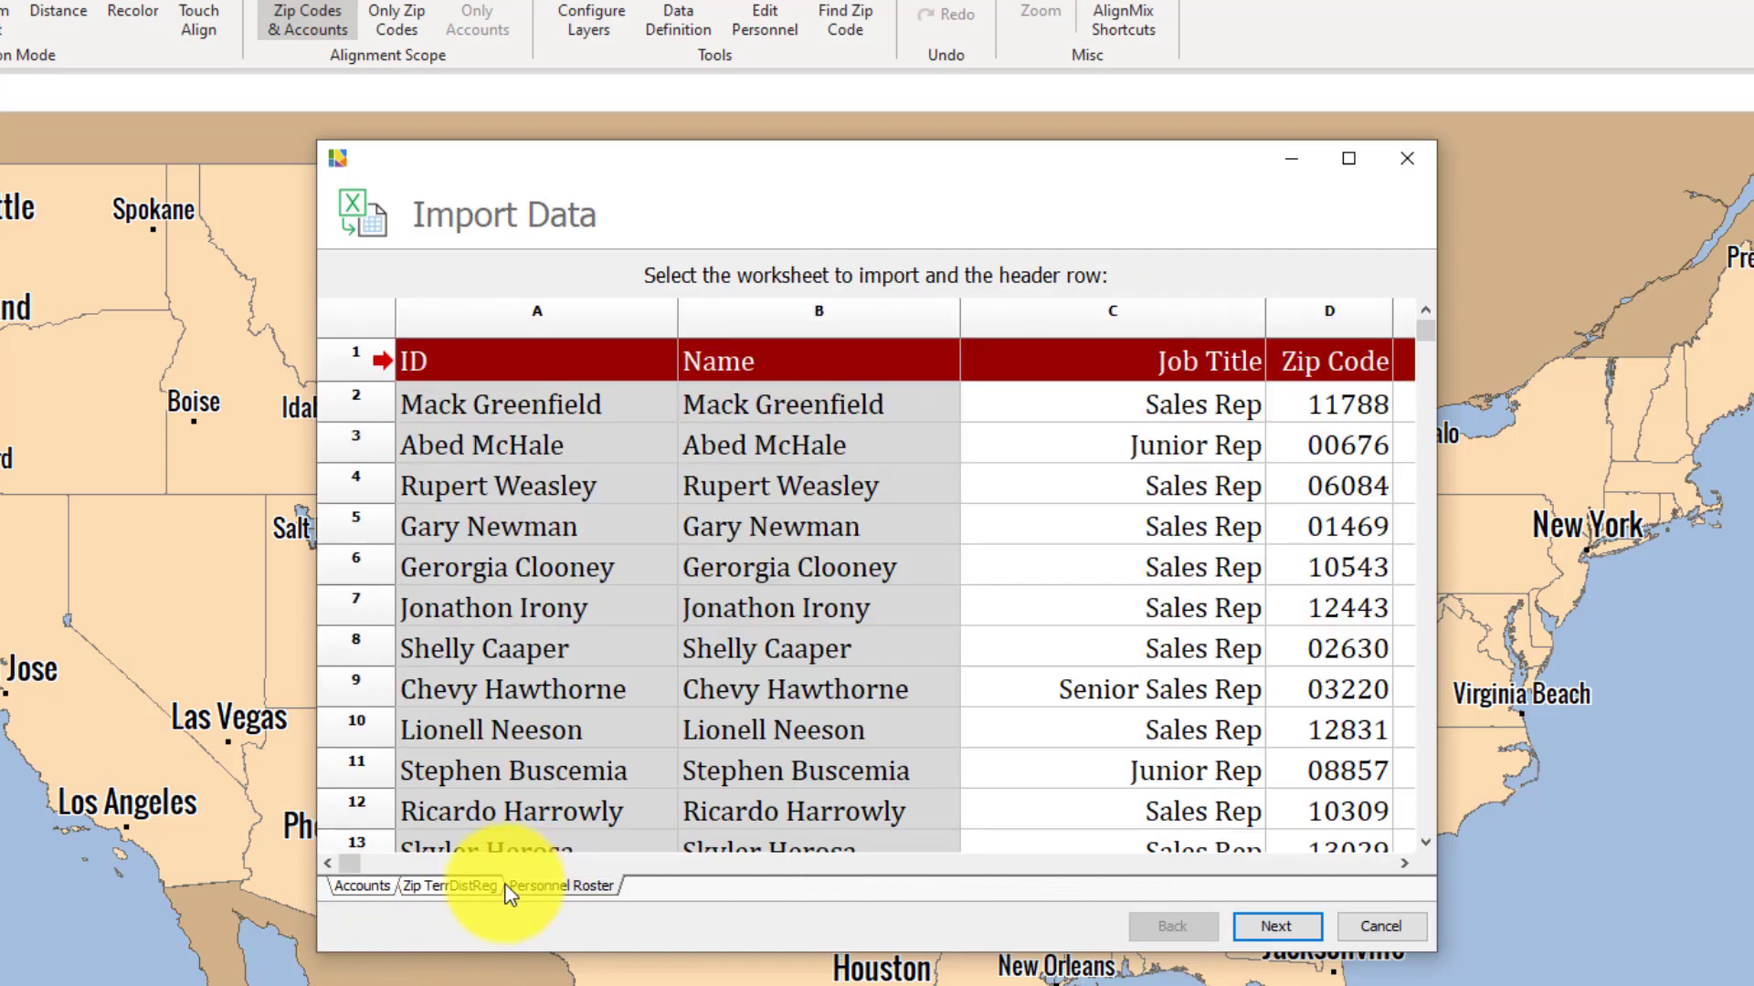
{"action": "left_click", "coordinate": [367, 887]}
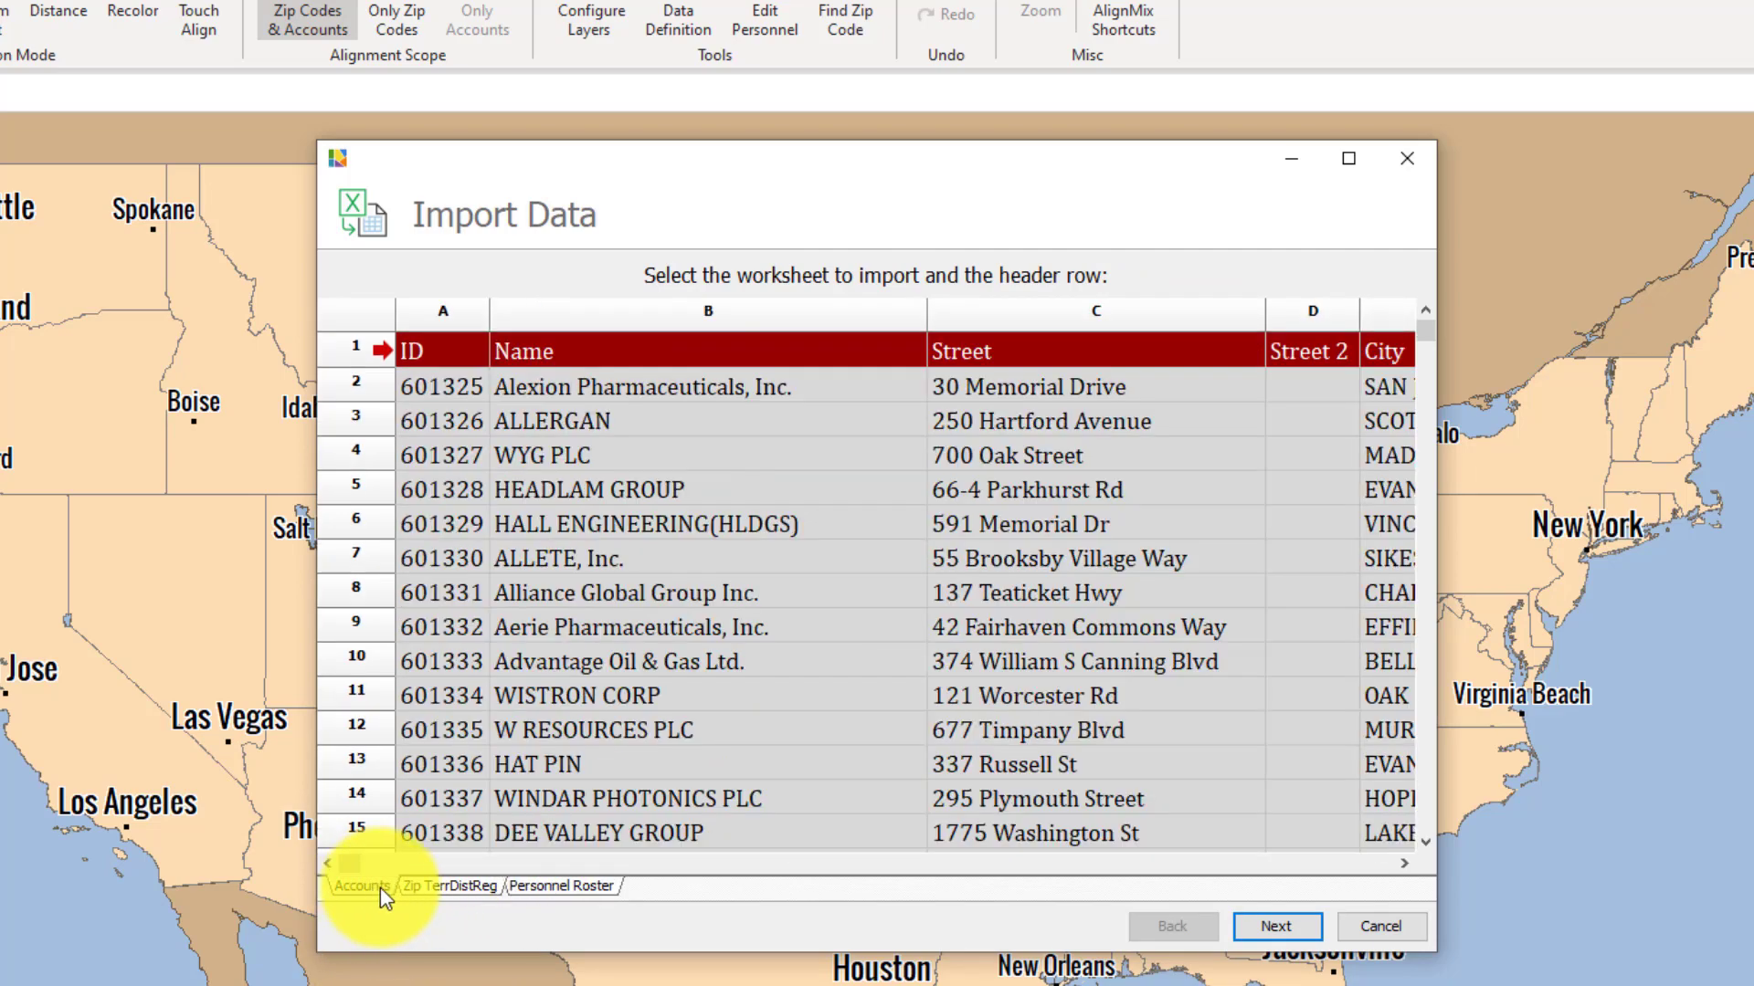
{"action": "left_click", "coordinate": [1270, 926]}
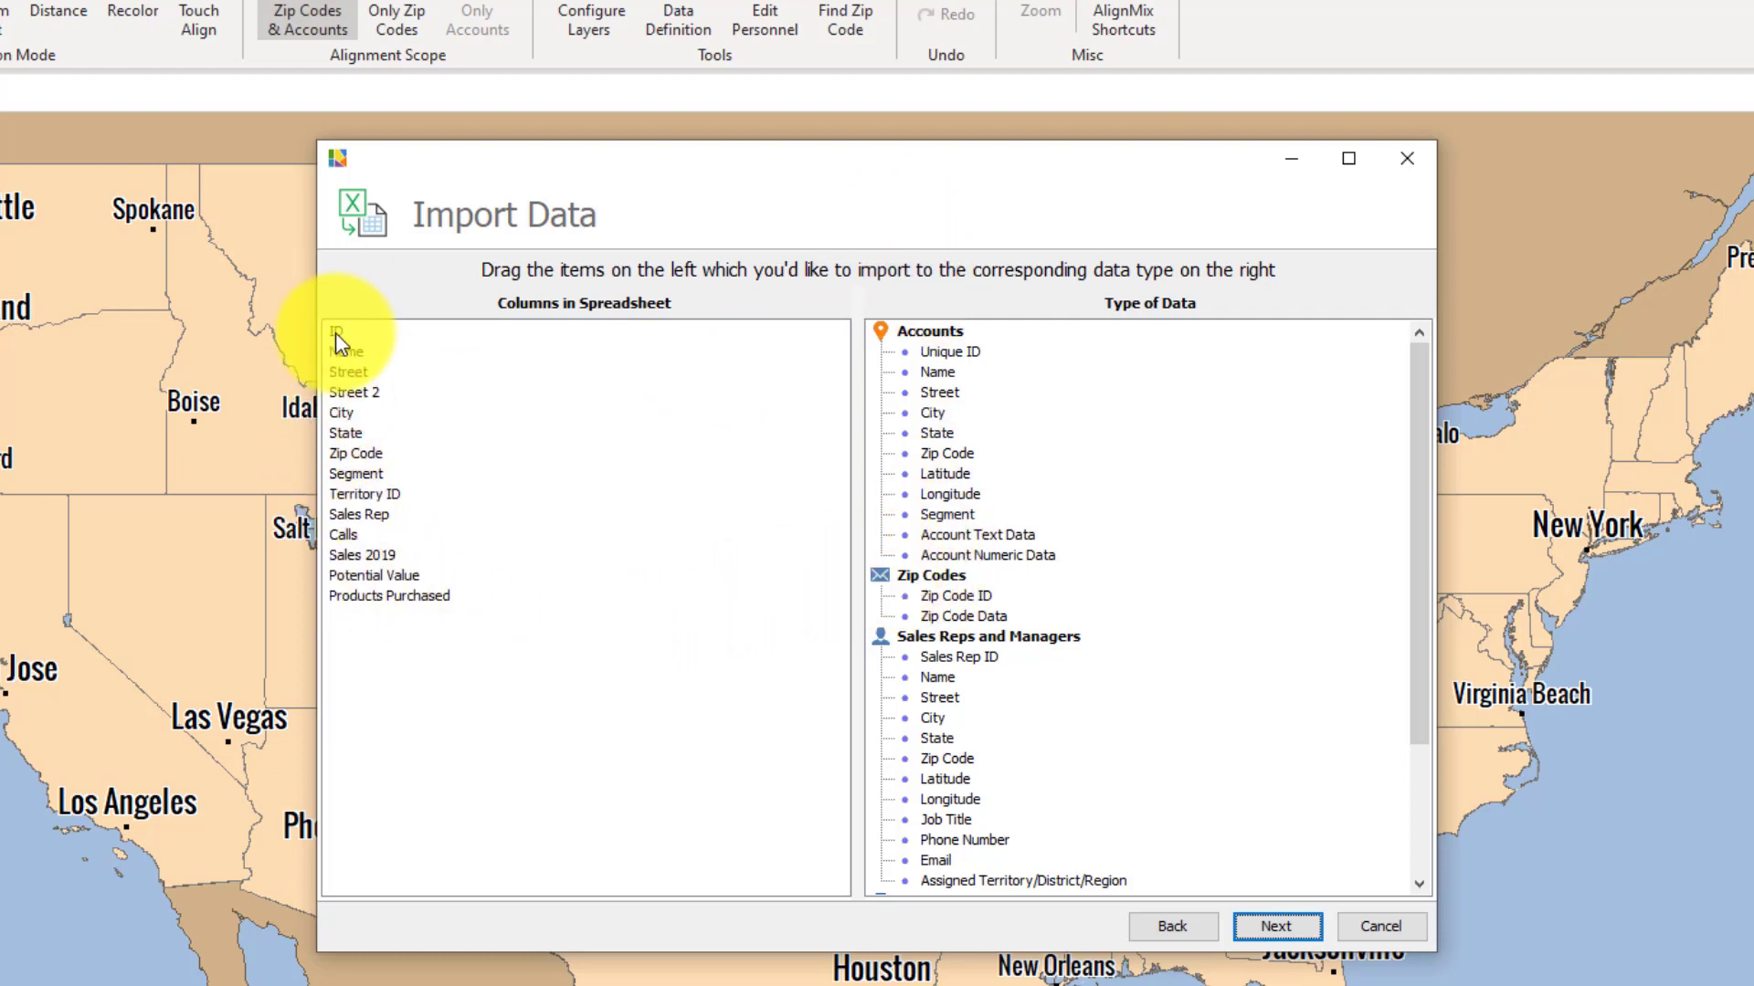
Map the ID column to the accounts' Unique ID, and Name, Street, Street 2, City, State and Zip Code to their matching account fields.
{"action": "left_click_drag", "start_coordinate": [336, 333], "coordinate": [962, 355]}
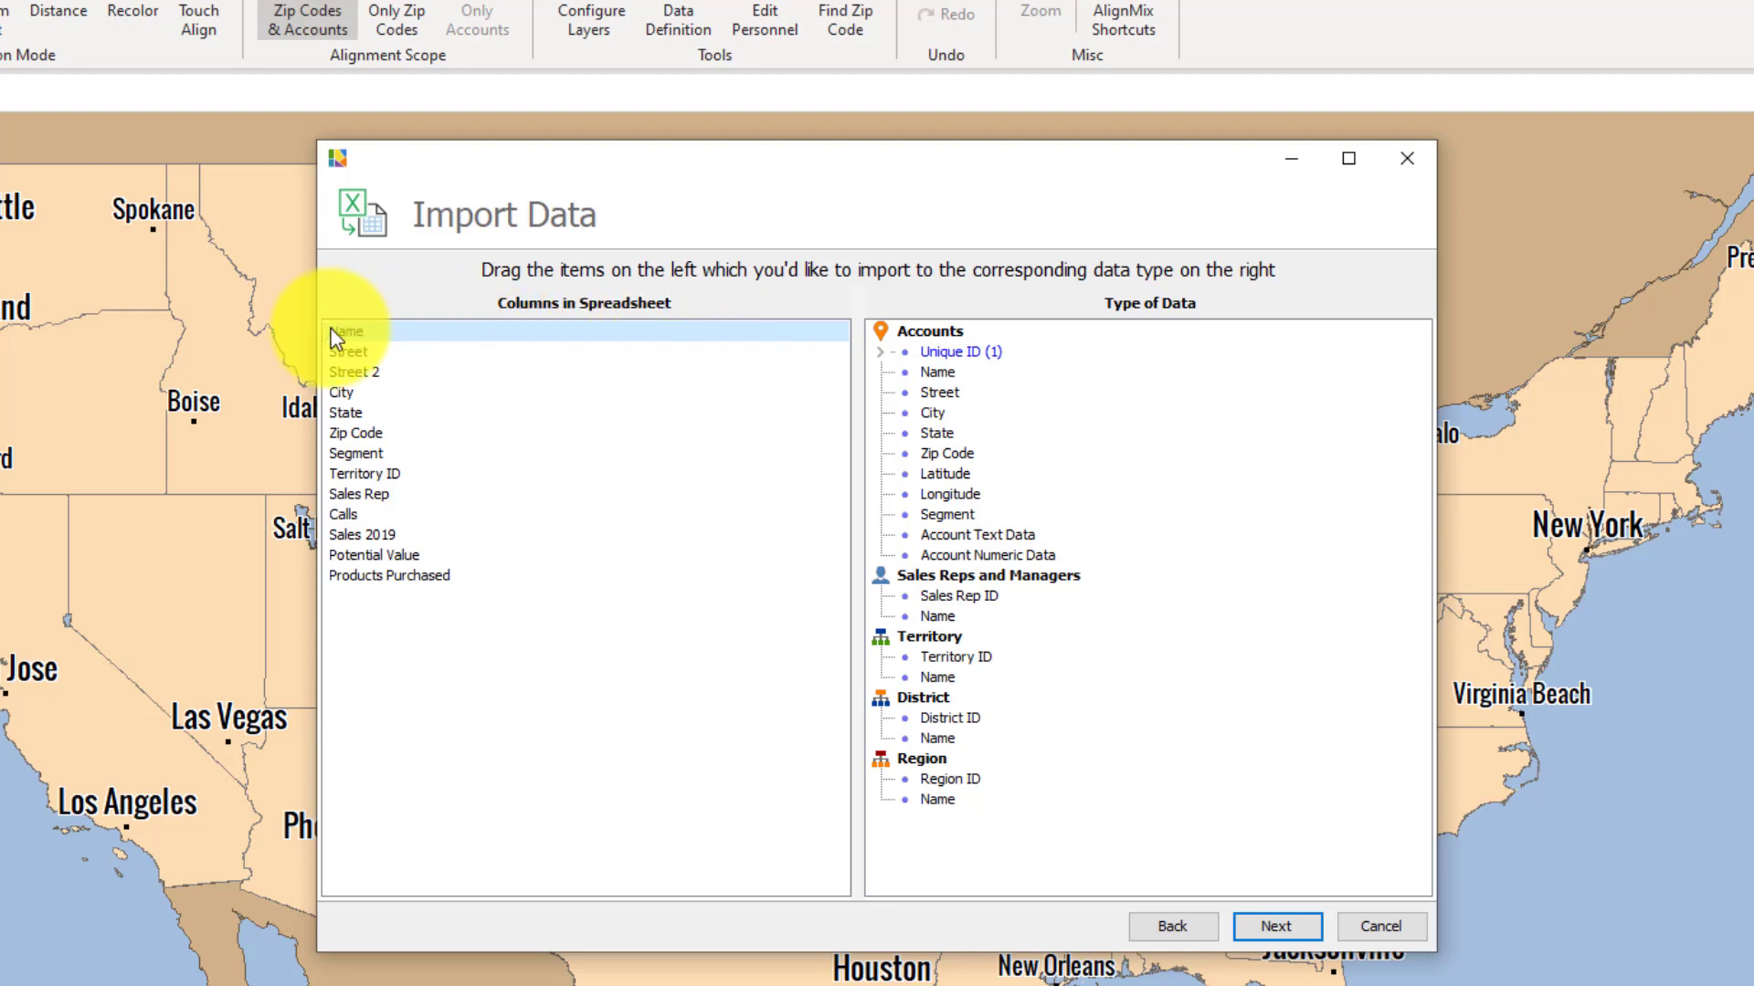
{"action": "left_click_drag", "start_coordinate": [336, 338], "coordinate": [950, 413]}
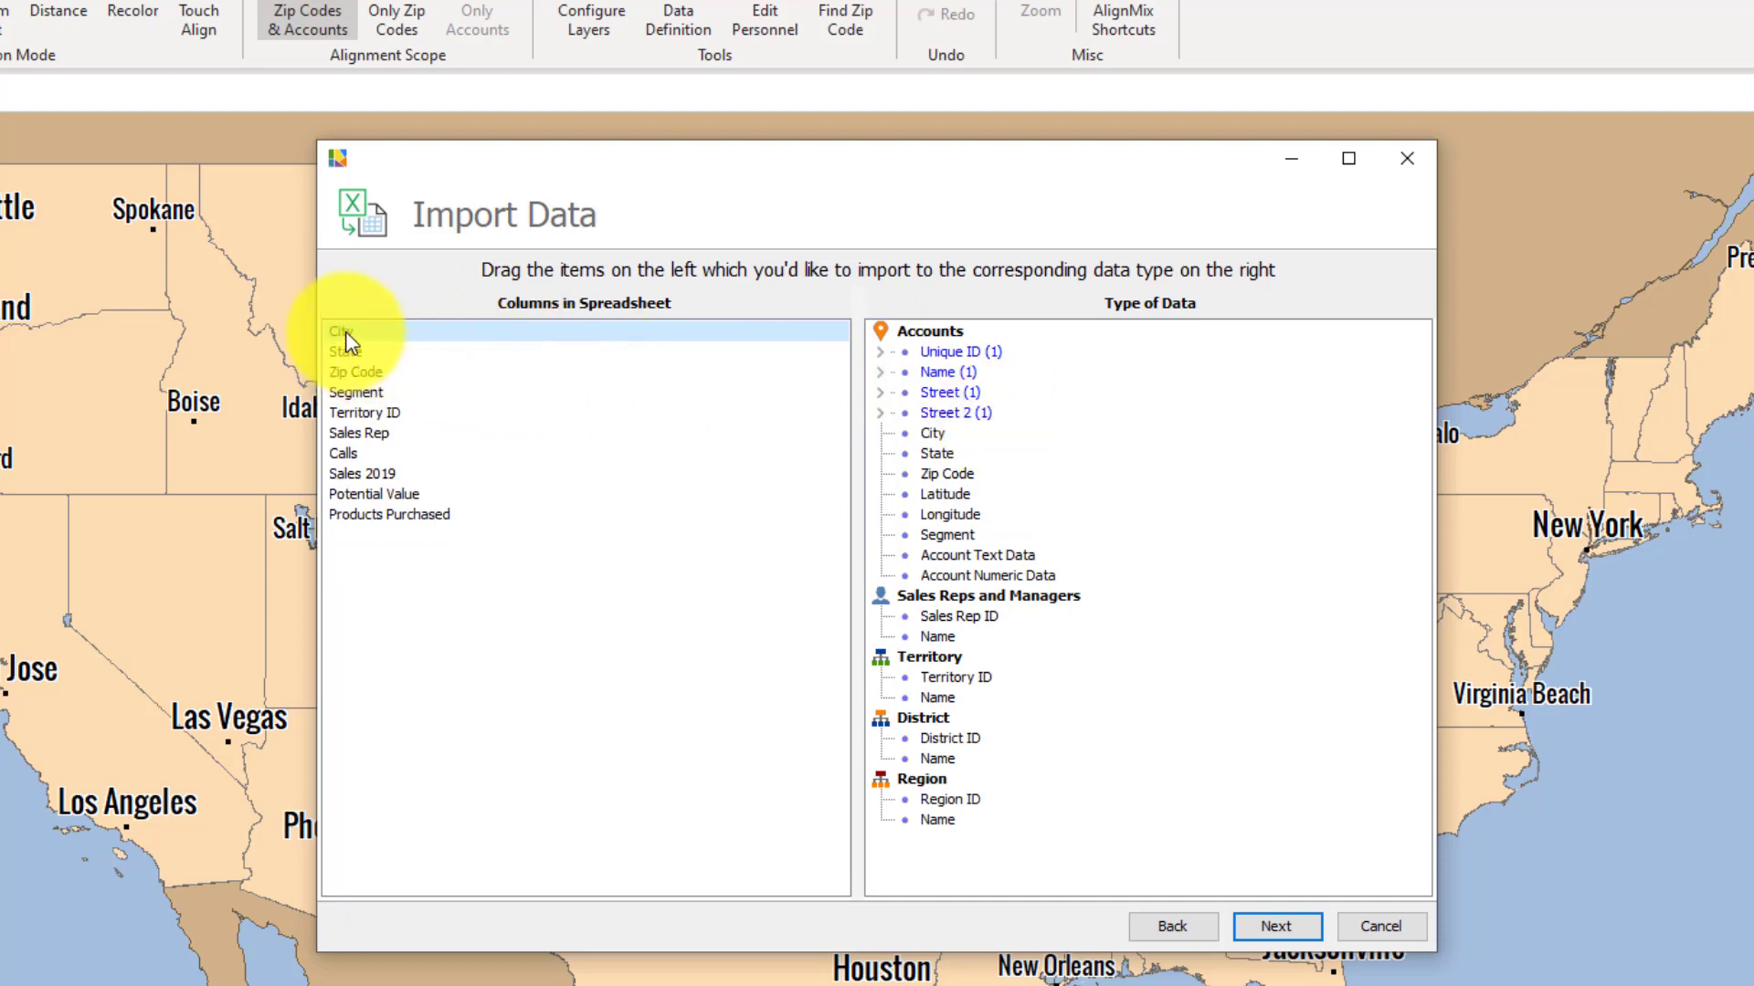
{"action": "left_click_drag", "start_coordinate": [347, 342], "coordinate": [946, 433]}
{"action": "left_click_drag", "start_coordinate": [380, 343], "coordinate": [950, 475]}
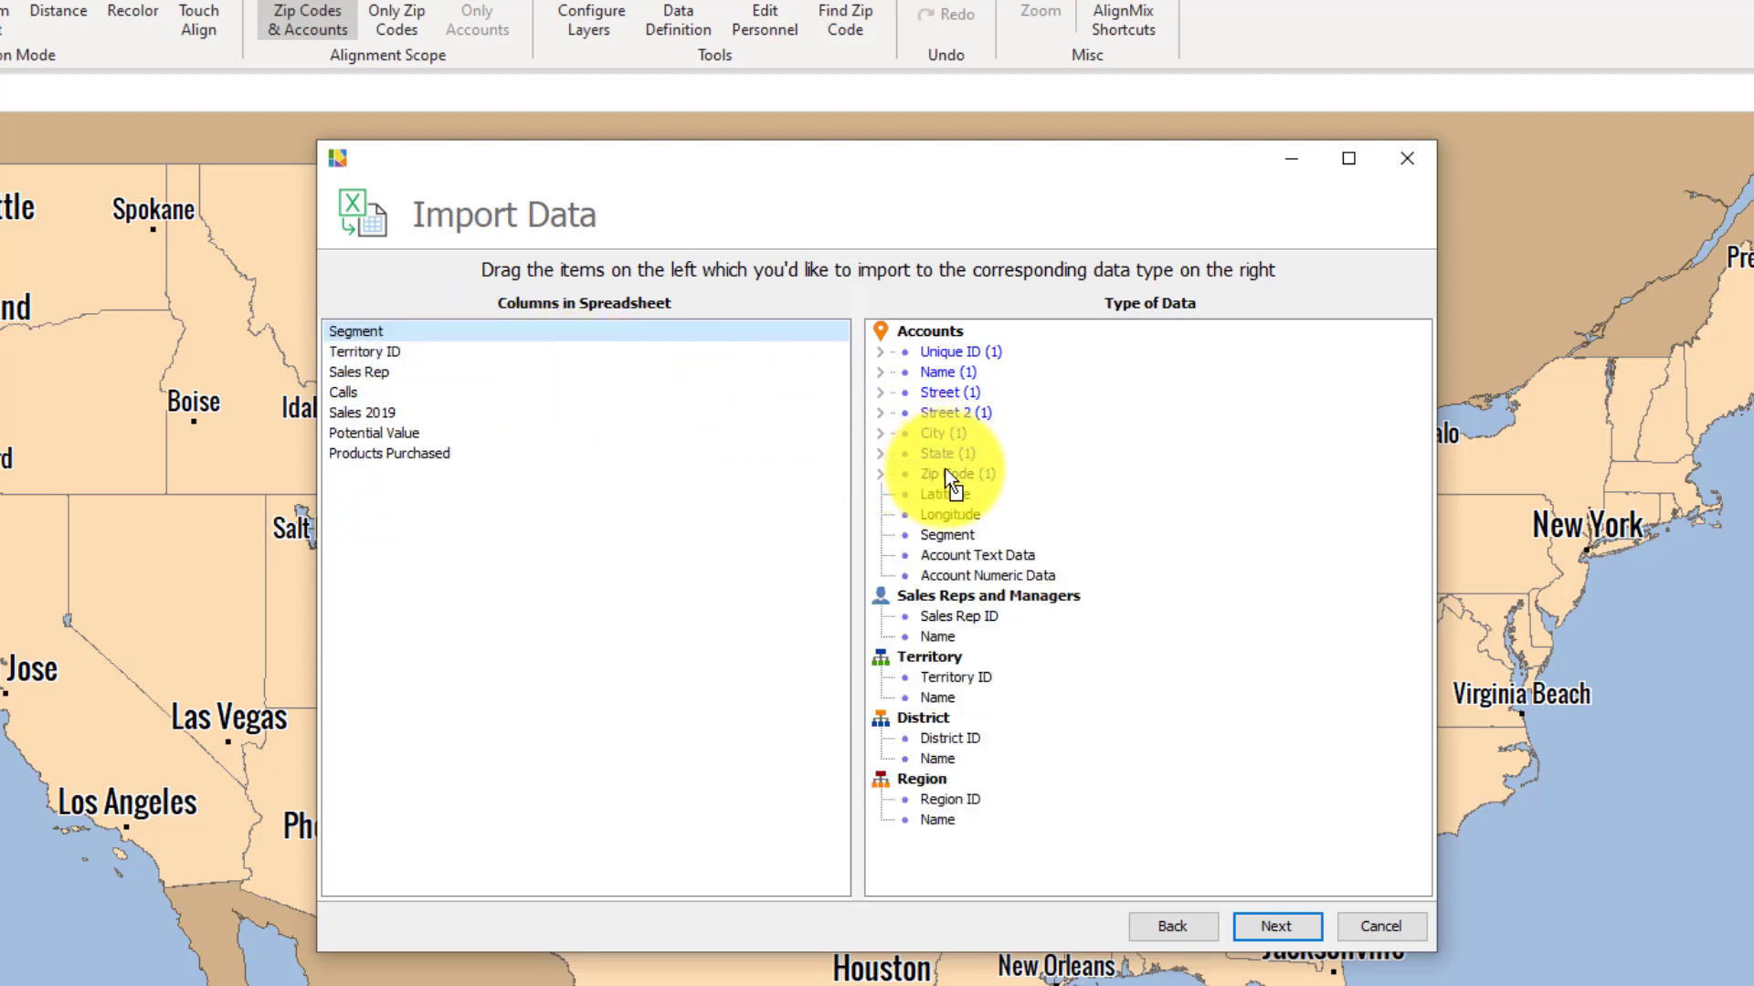
Map Segment to the accounts' Segment, Territory ID to the territory's Territory ID, and Sales Rep to Sales Rep ID.
{"action": "left_click_drag", "start_coordinate": [352, 336], "coordinate": [948, 538]}
{"action": "left_click_drag", "start_coordinate": [352, 333], "coordinate": [970, 683]}
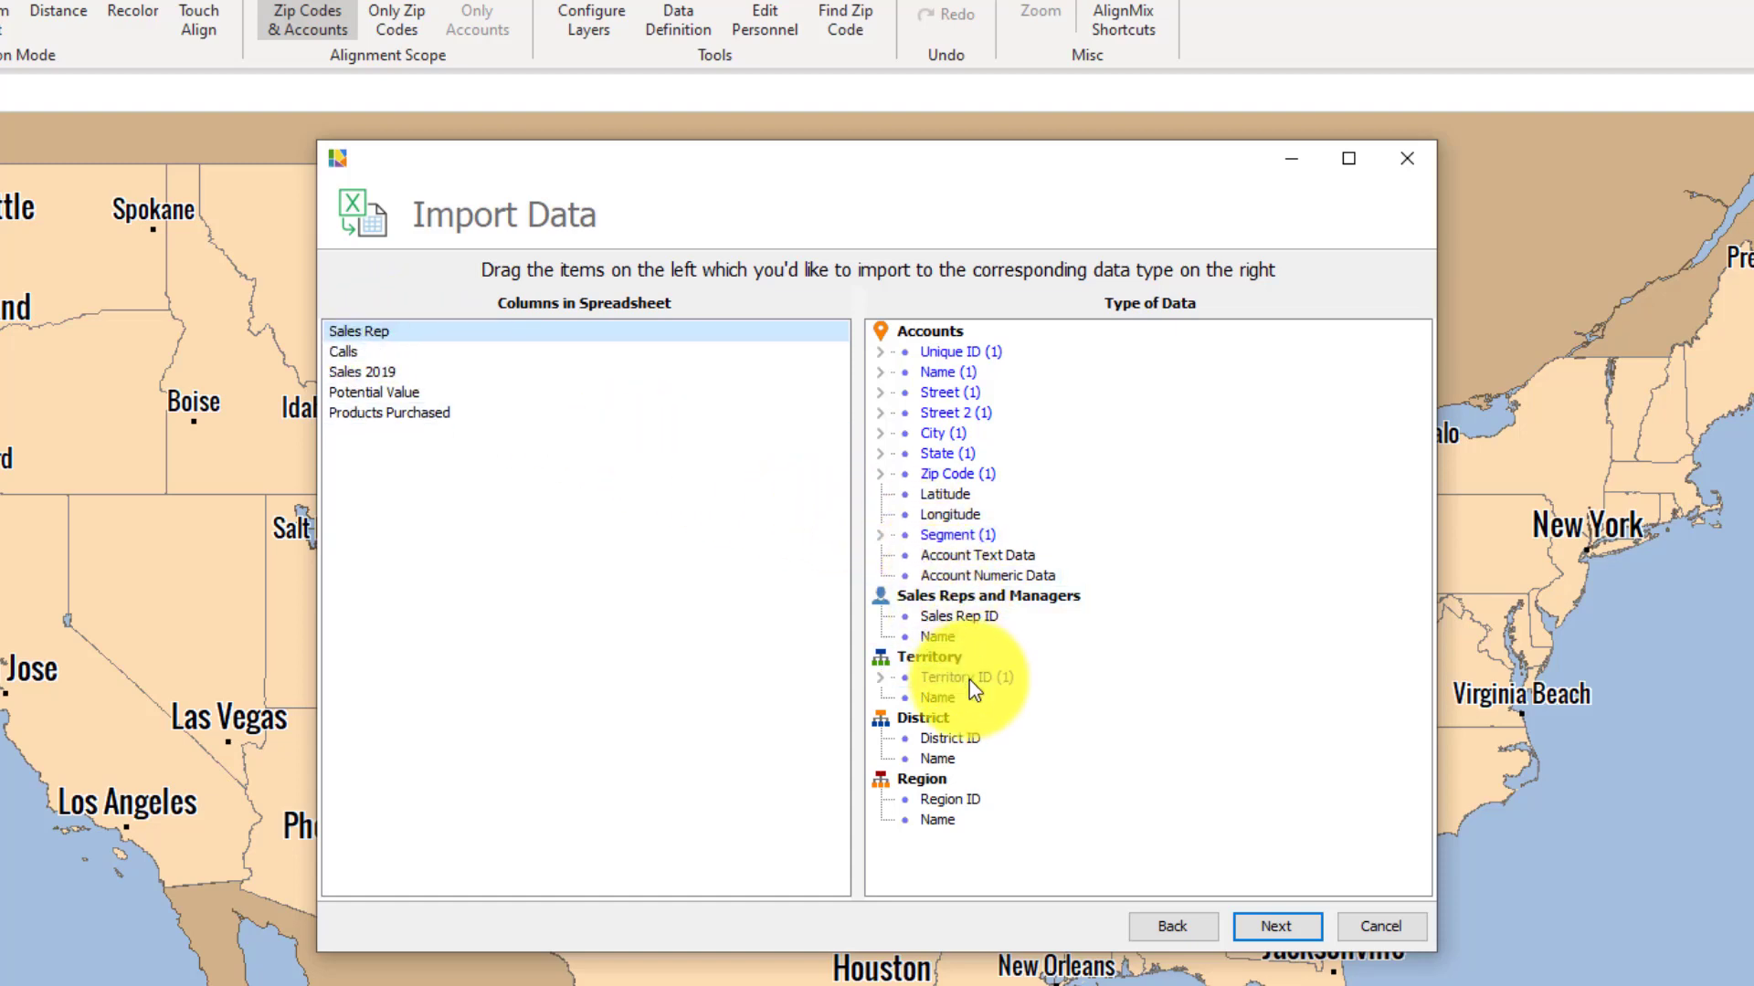
{"action": "left_click_drag", "start_coordinate": [378, 336], "coordinate": [965, 616]}
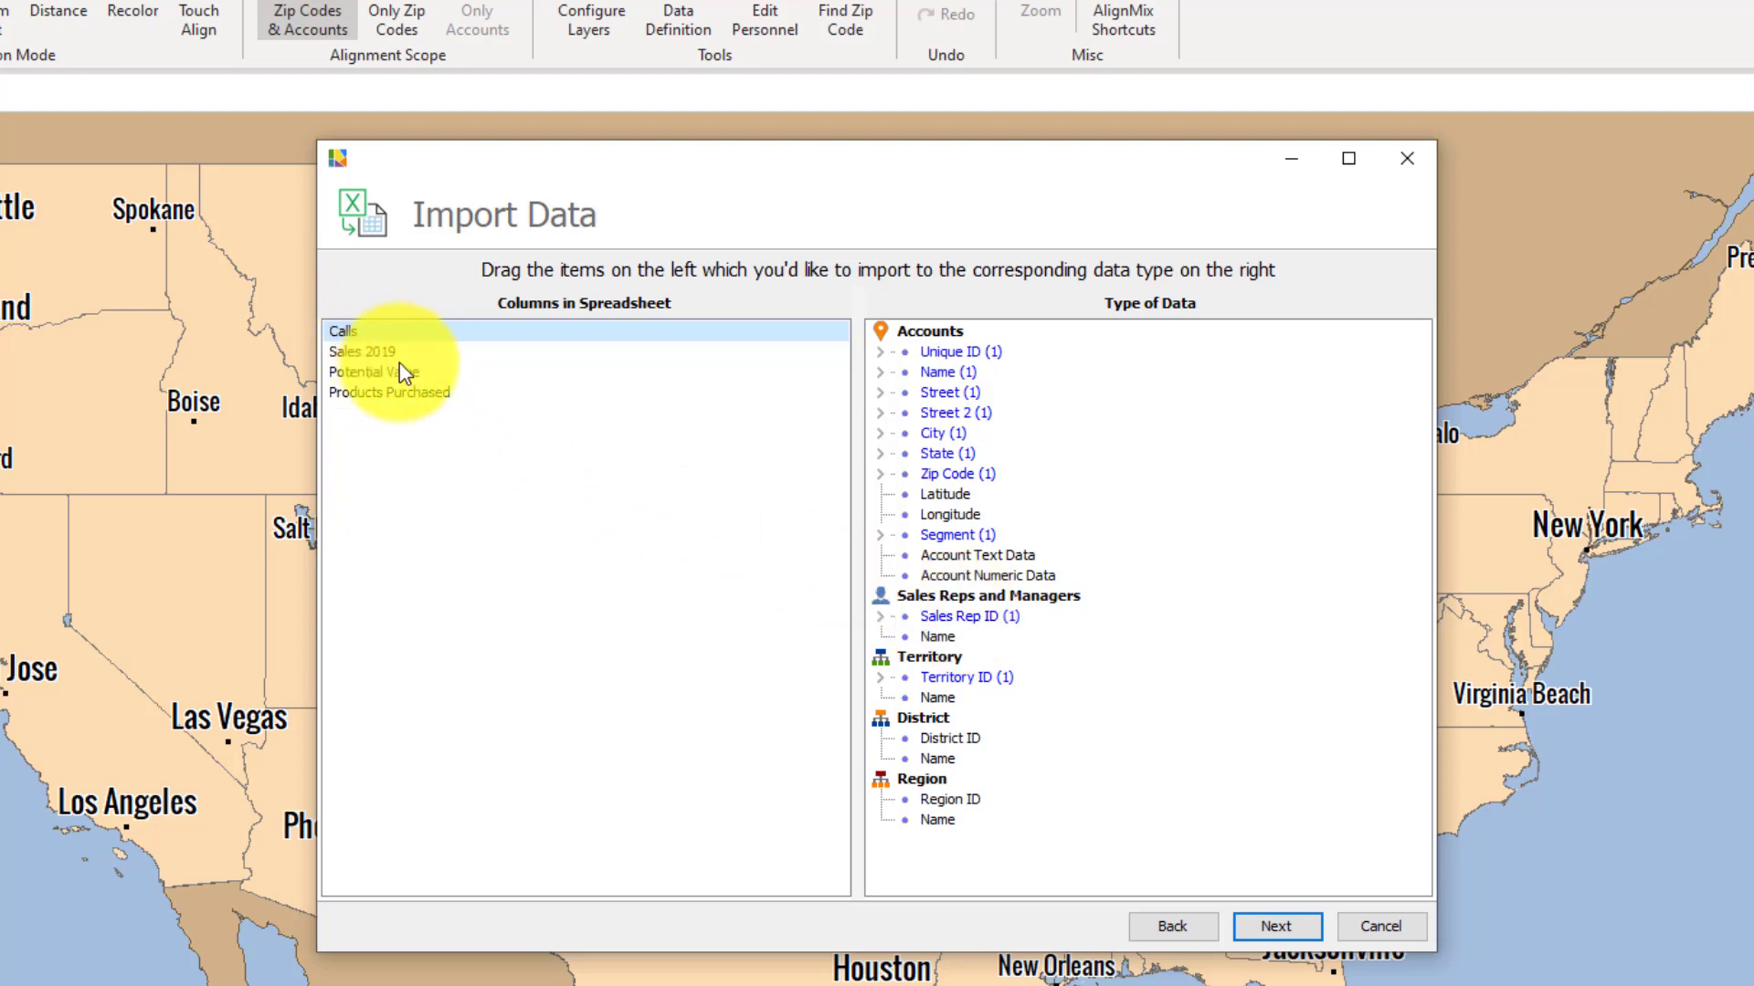
Map Calls, Sales 2019 and Potential Value to Account Numeric Data, and Products Purchased to Account Text Data.
{"action": "left_click", "coordinate": [363, 352], "text": "ctrl"}
{"action": "left_click", "coordinate": [377, 371], "text": "ctrl"}
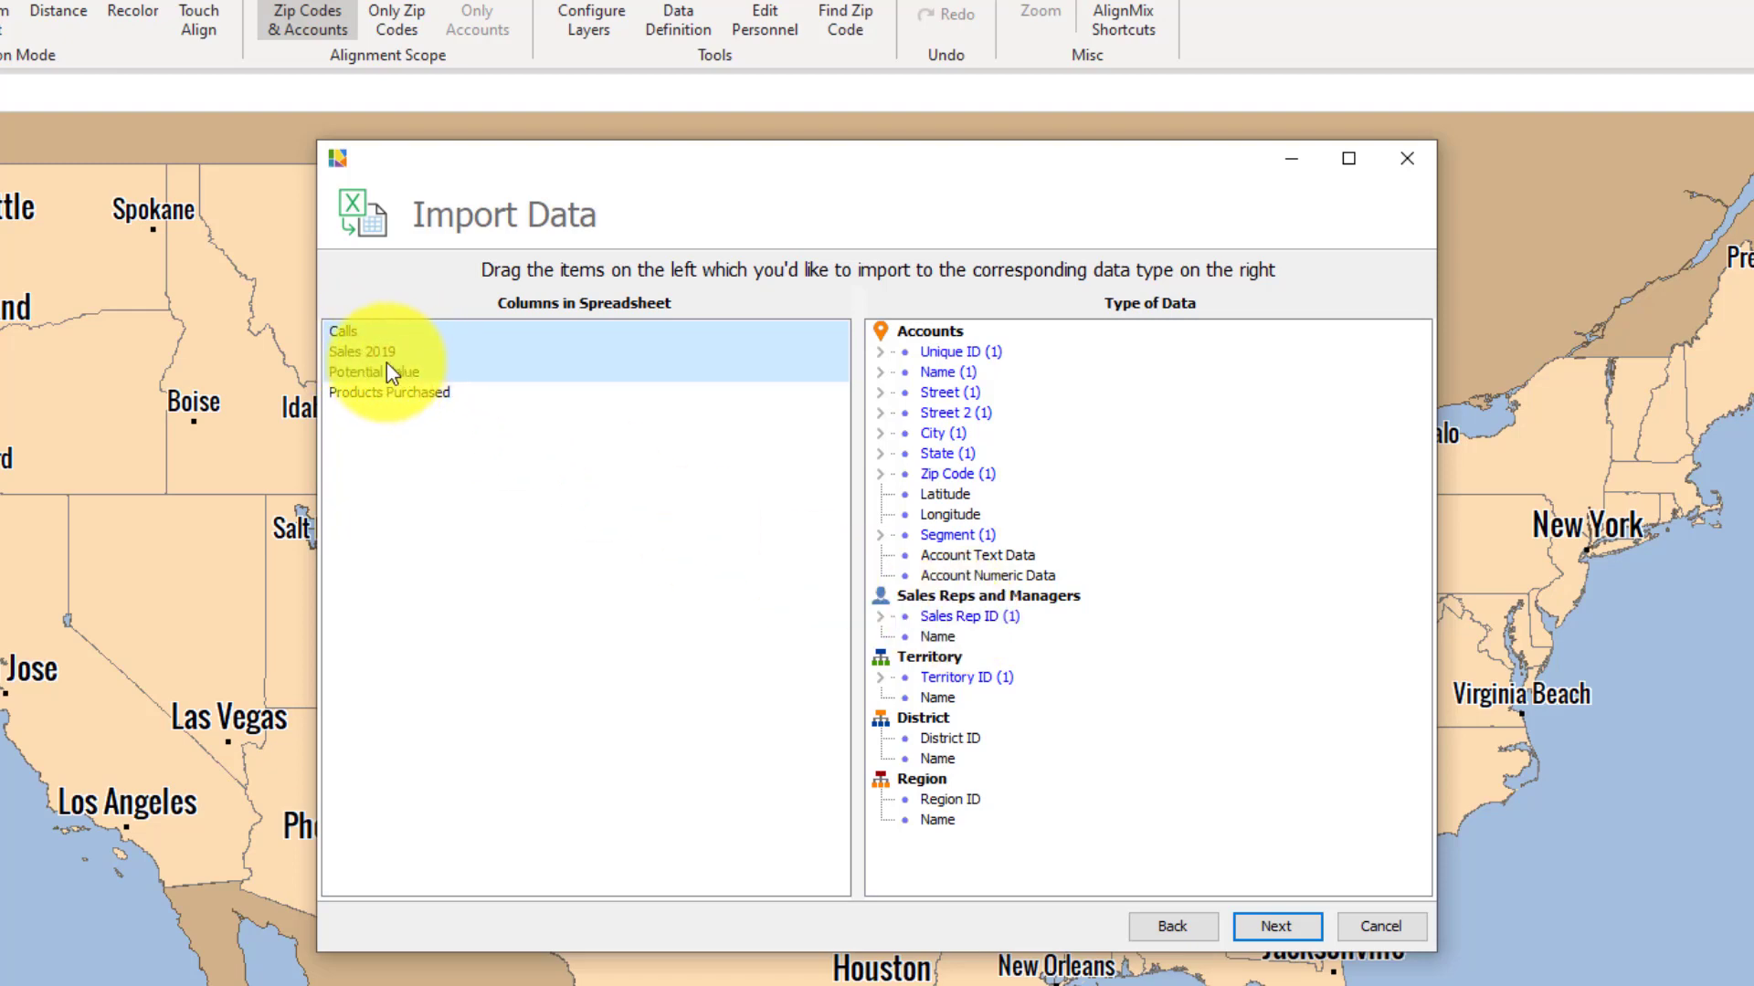
{"action": "left_click_drag", "start_coordinate": [367, 352], "coordinate": [996, 577]}
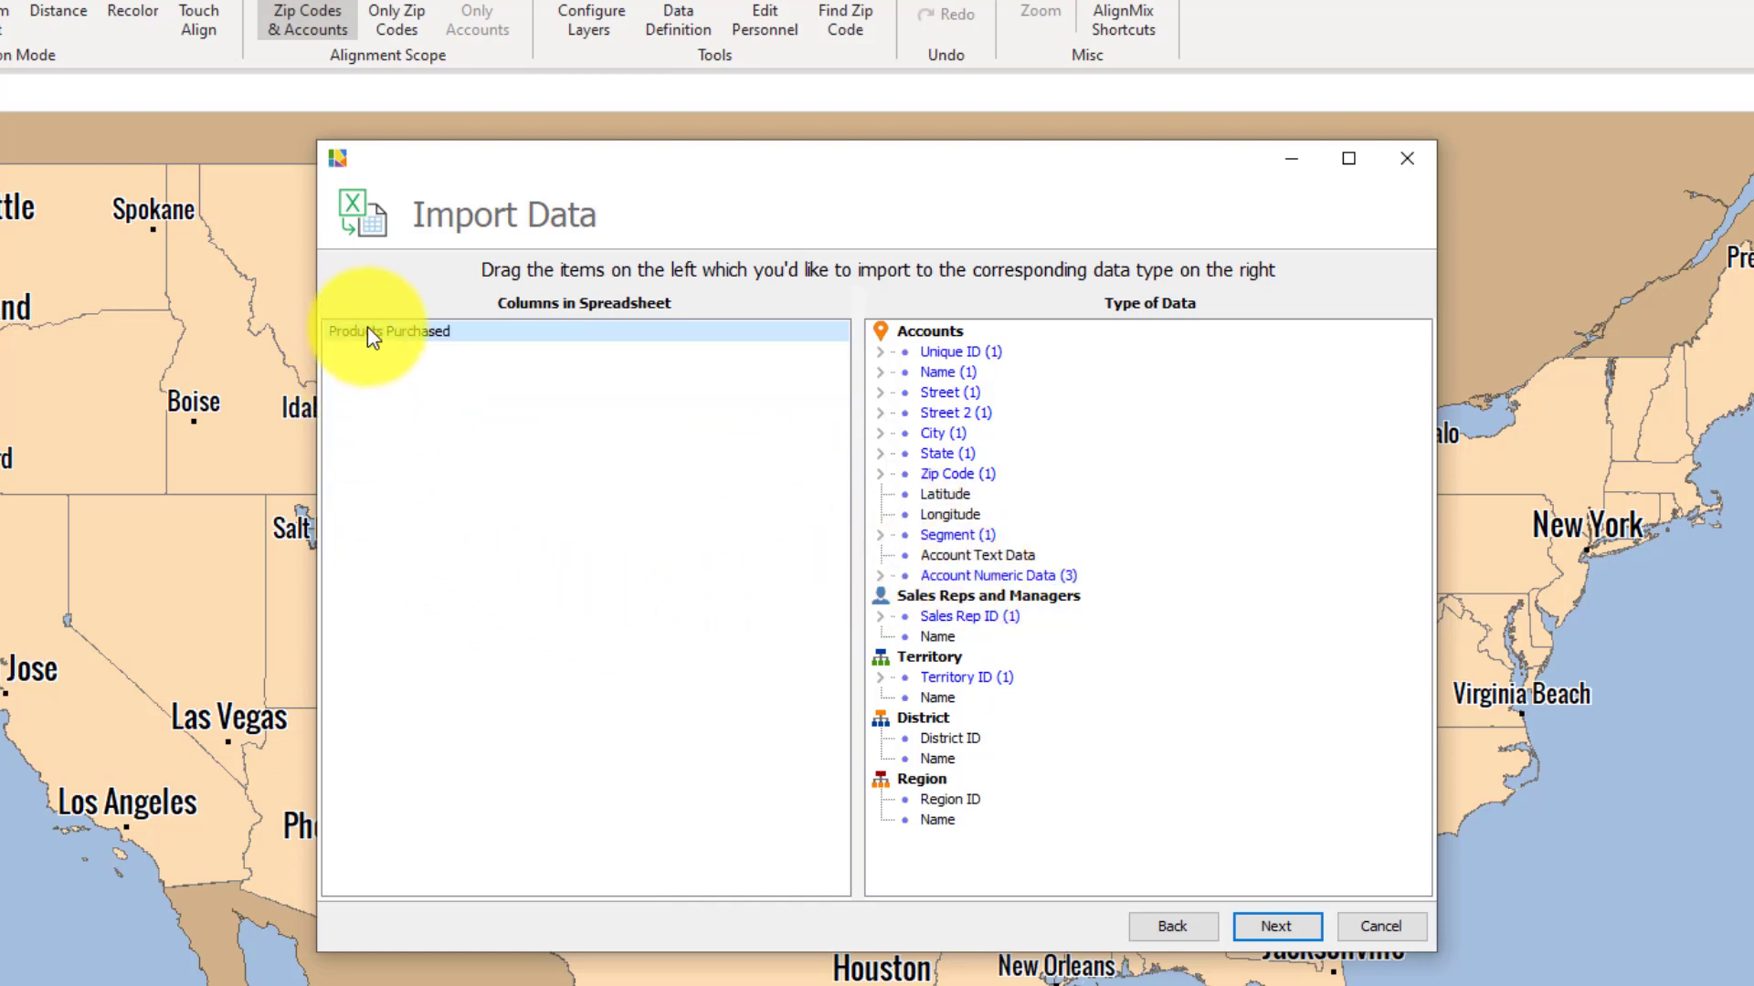
{"action": "left_click_drag", "start_coordinate": [370, 332], "coordinate": [985, 555]}
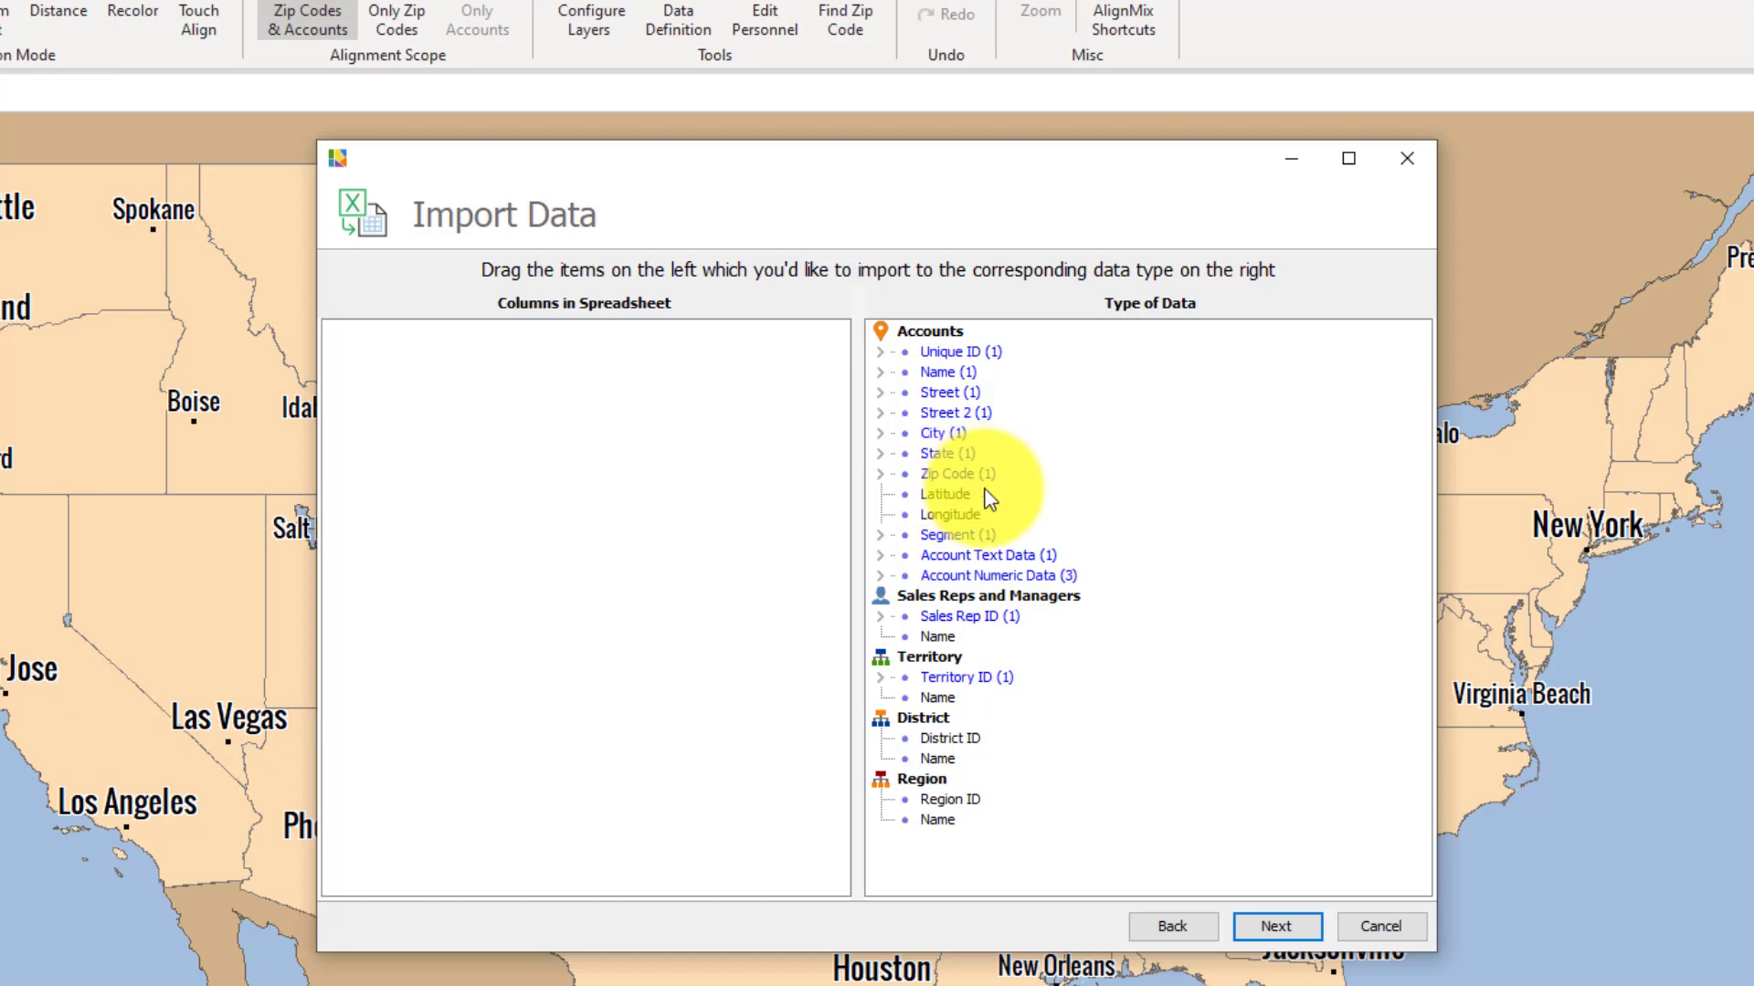
Confirm the import summary with the existing base geography and run the account data import to completion.
{"action": "left_click", "coordinate": [1277, 927]}
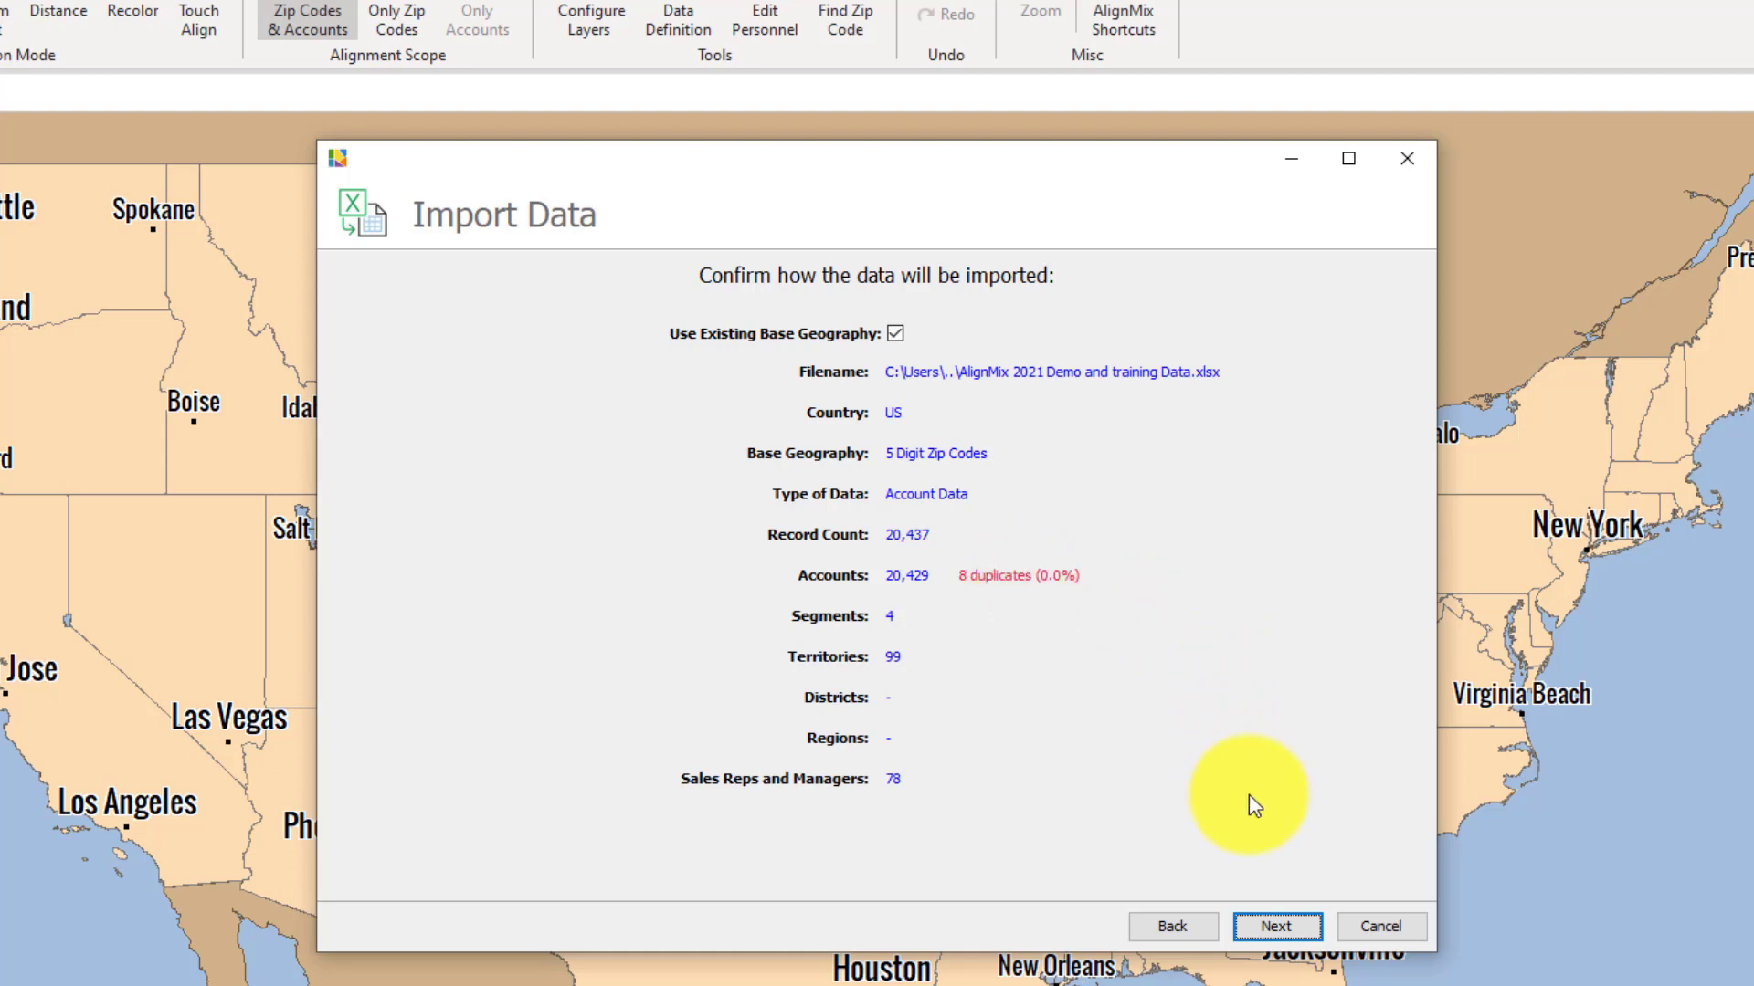
{"action": "left_click", "coordinate": [1277, 926]}
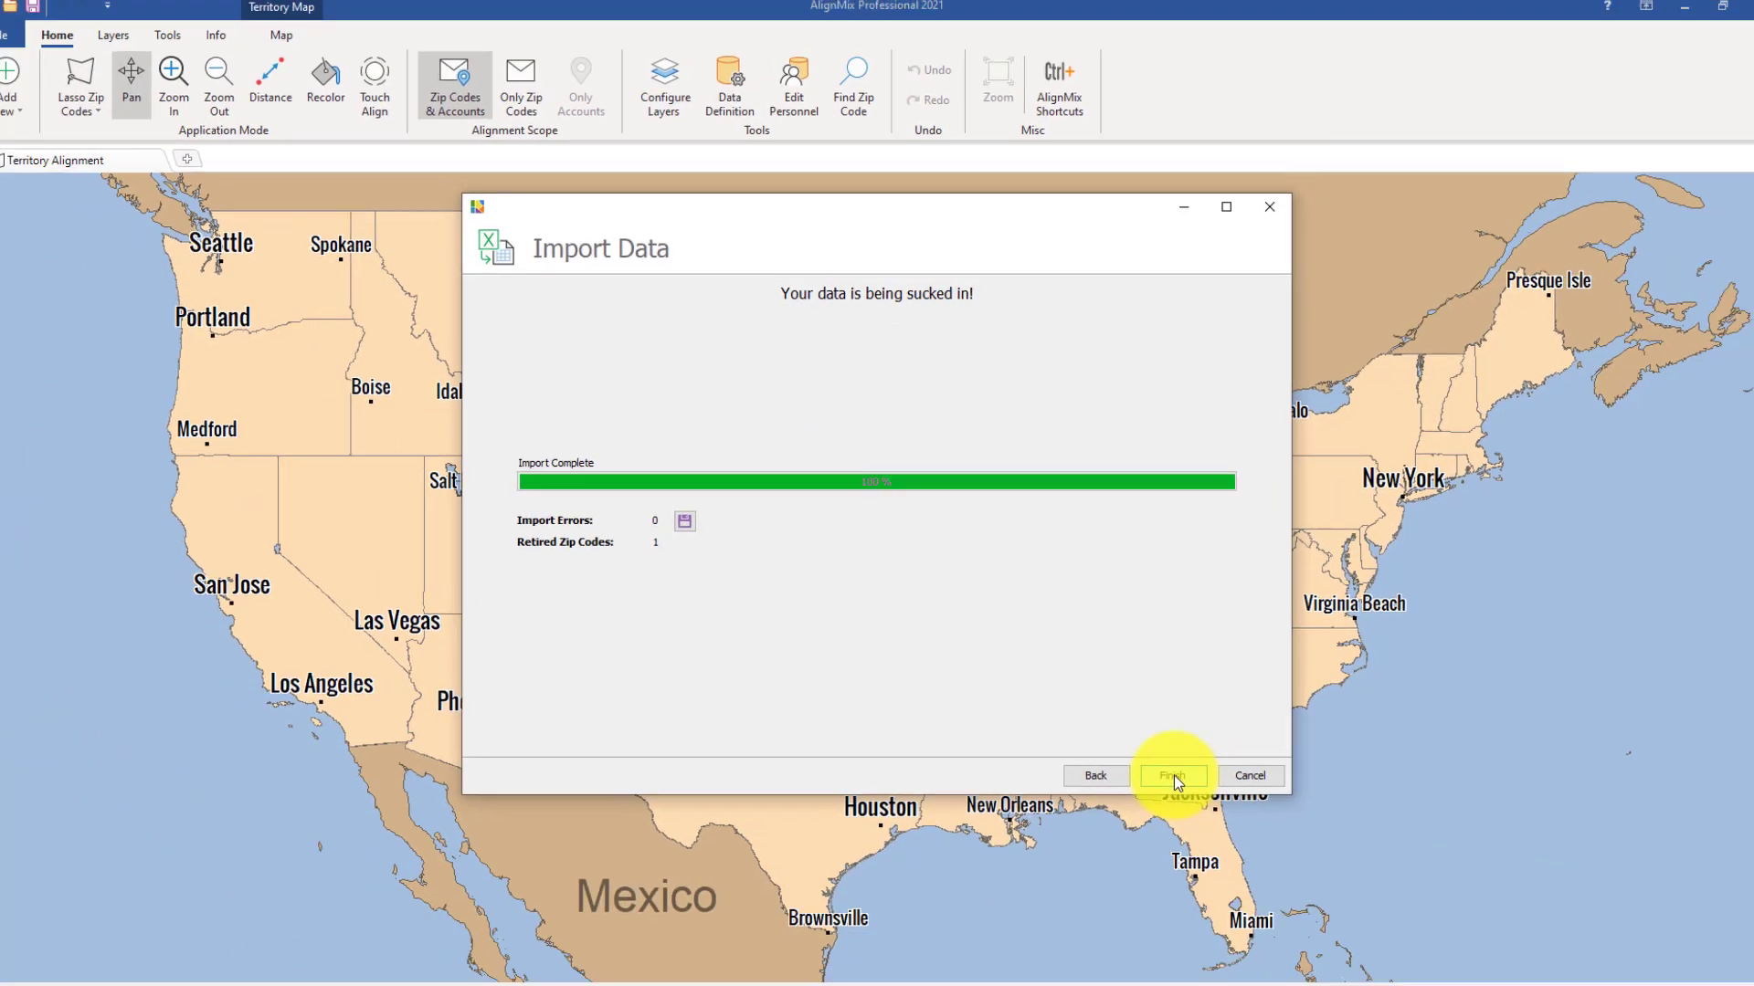
{"action": "left_click", "coordinate": [1256, 897]}
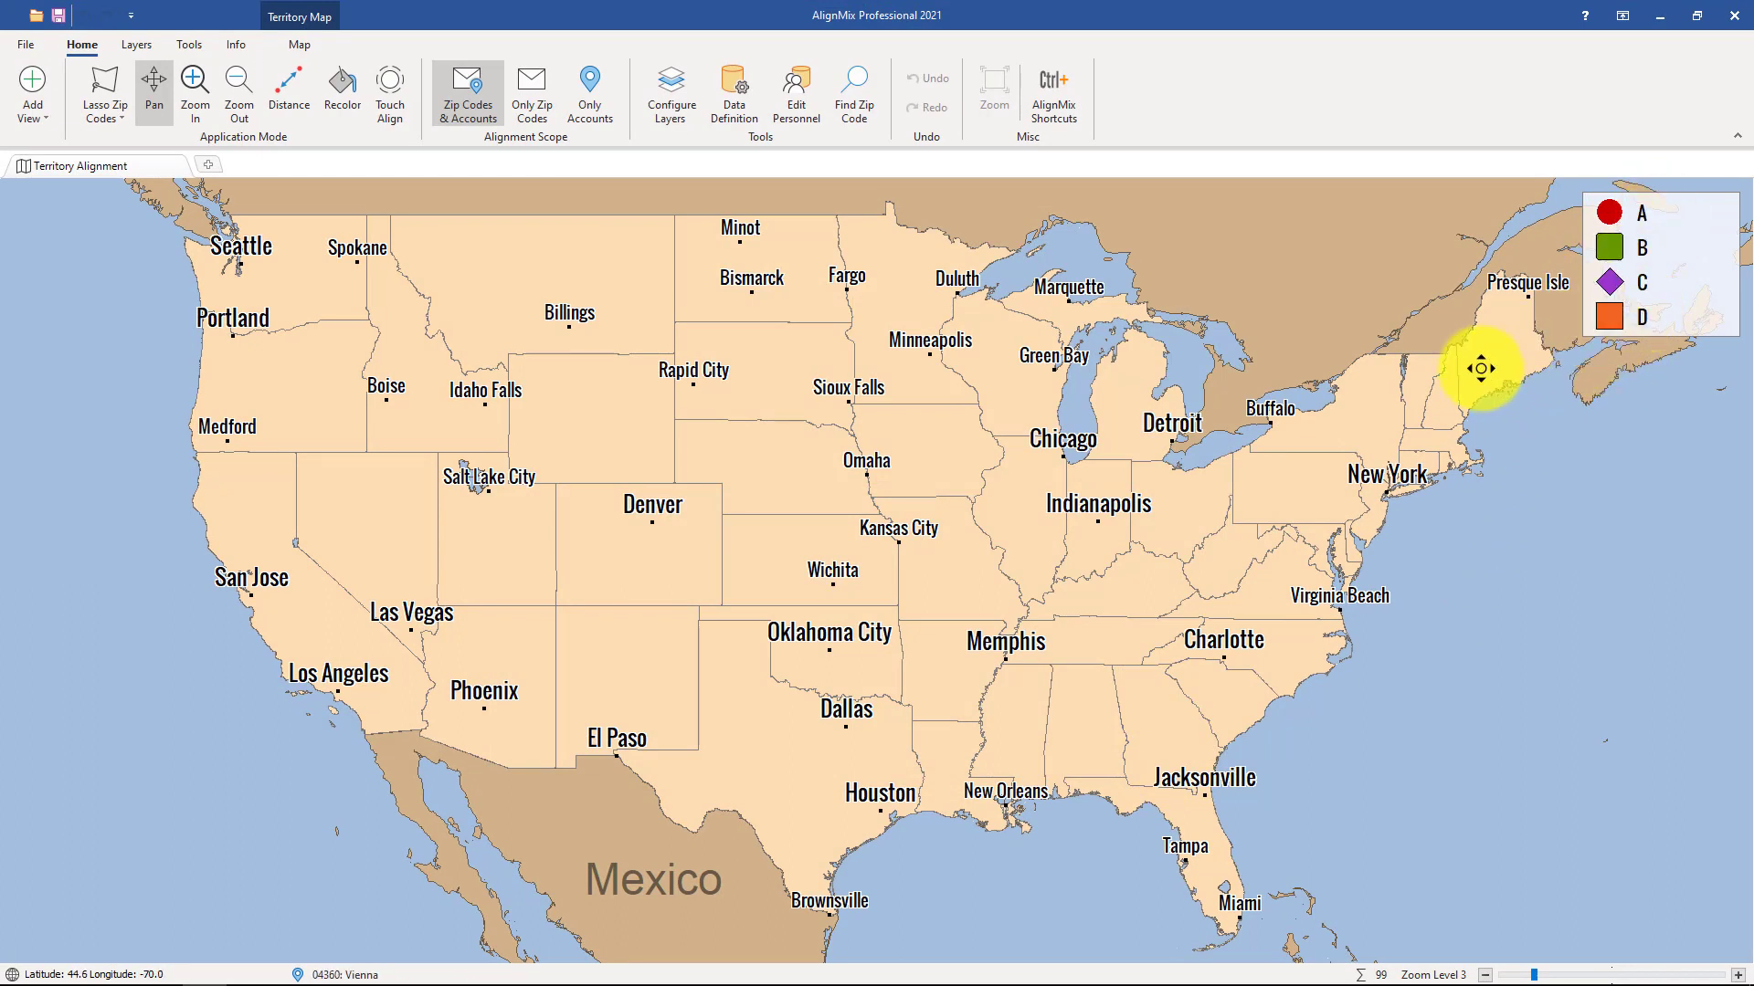
Lasso the zip codes and accounts around Saint Louis and review the map query summary for that area.
{"action": "scroll", "coordinate": [992, 537], "scroll_direction": "up", "scroll_amount": 2}
{"action": "scroll", "coordinate": [992, 537], "scroll_direction": "up", "scroll_amount": 2}
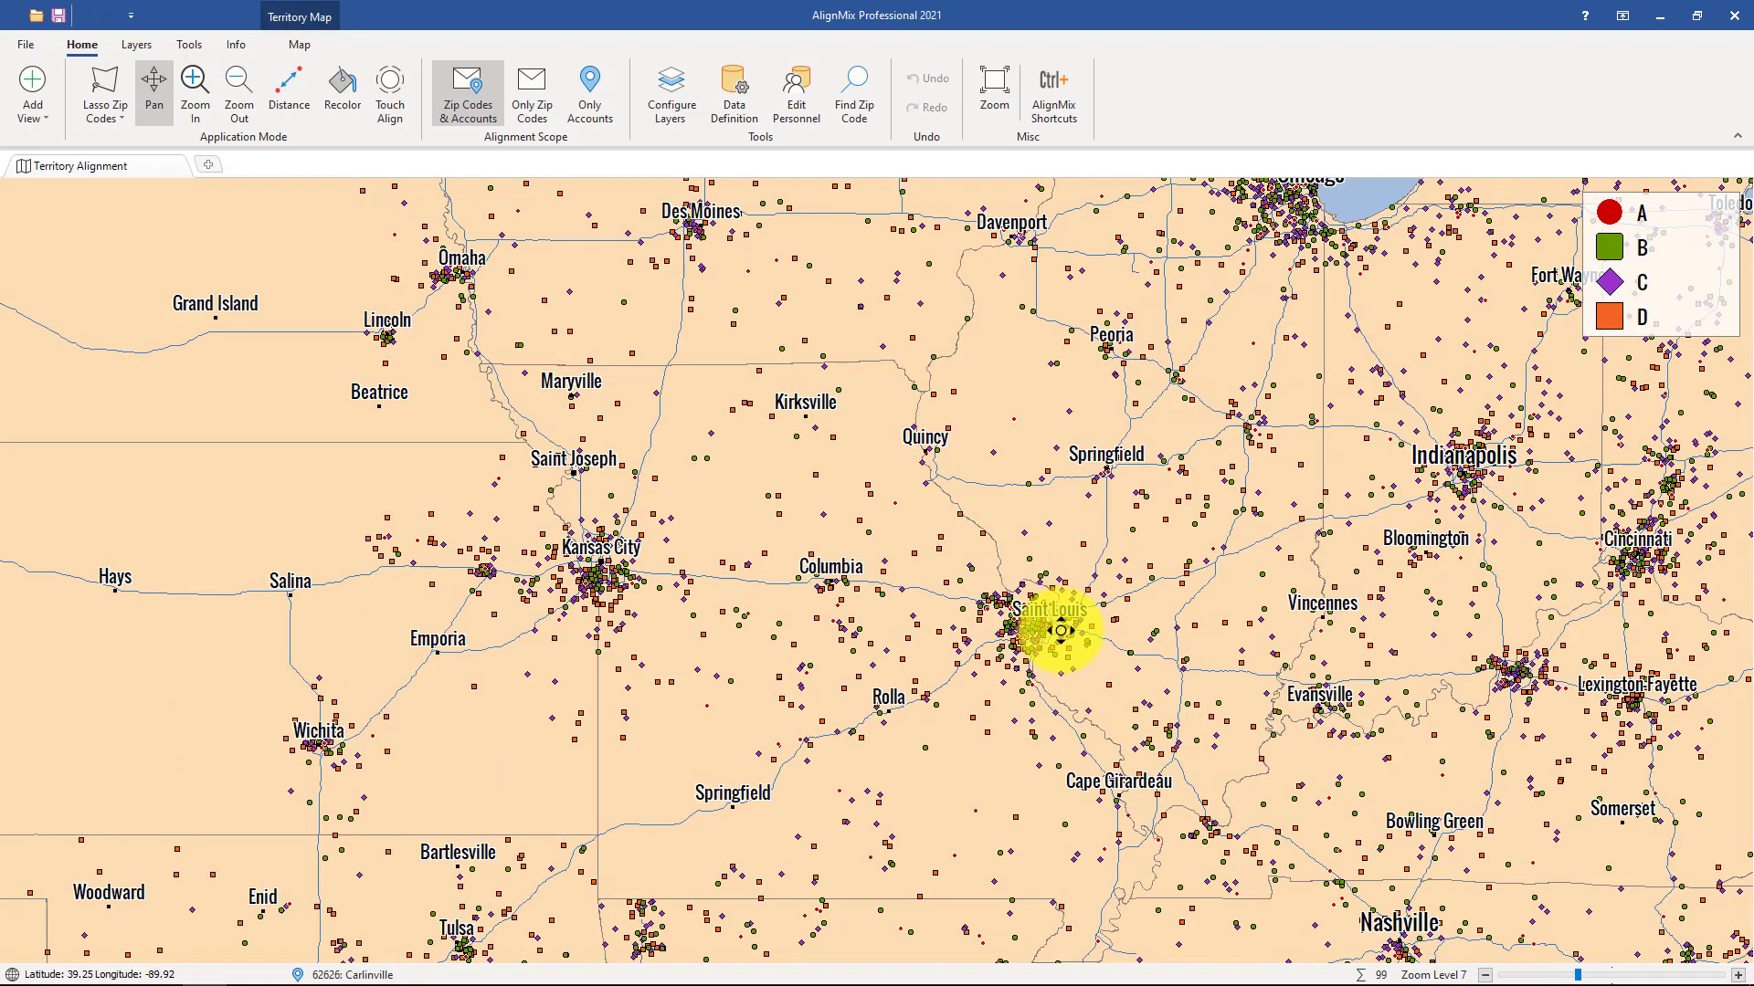
{"action": "scroll", "coordinate": [1060, 628], "scroll_direction": "down", "scroll_amount": 2}
{"action": "scroll", "coordinate": [1071, 621], "scroll_direction": "up", "scroll_amount": 2}
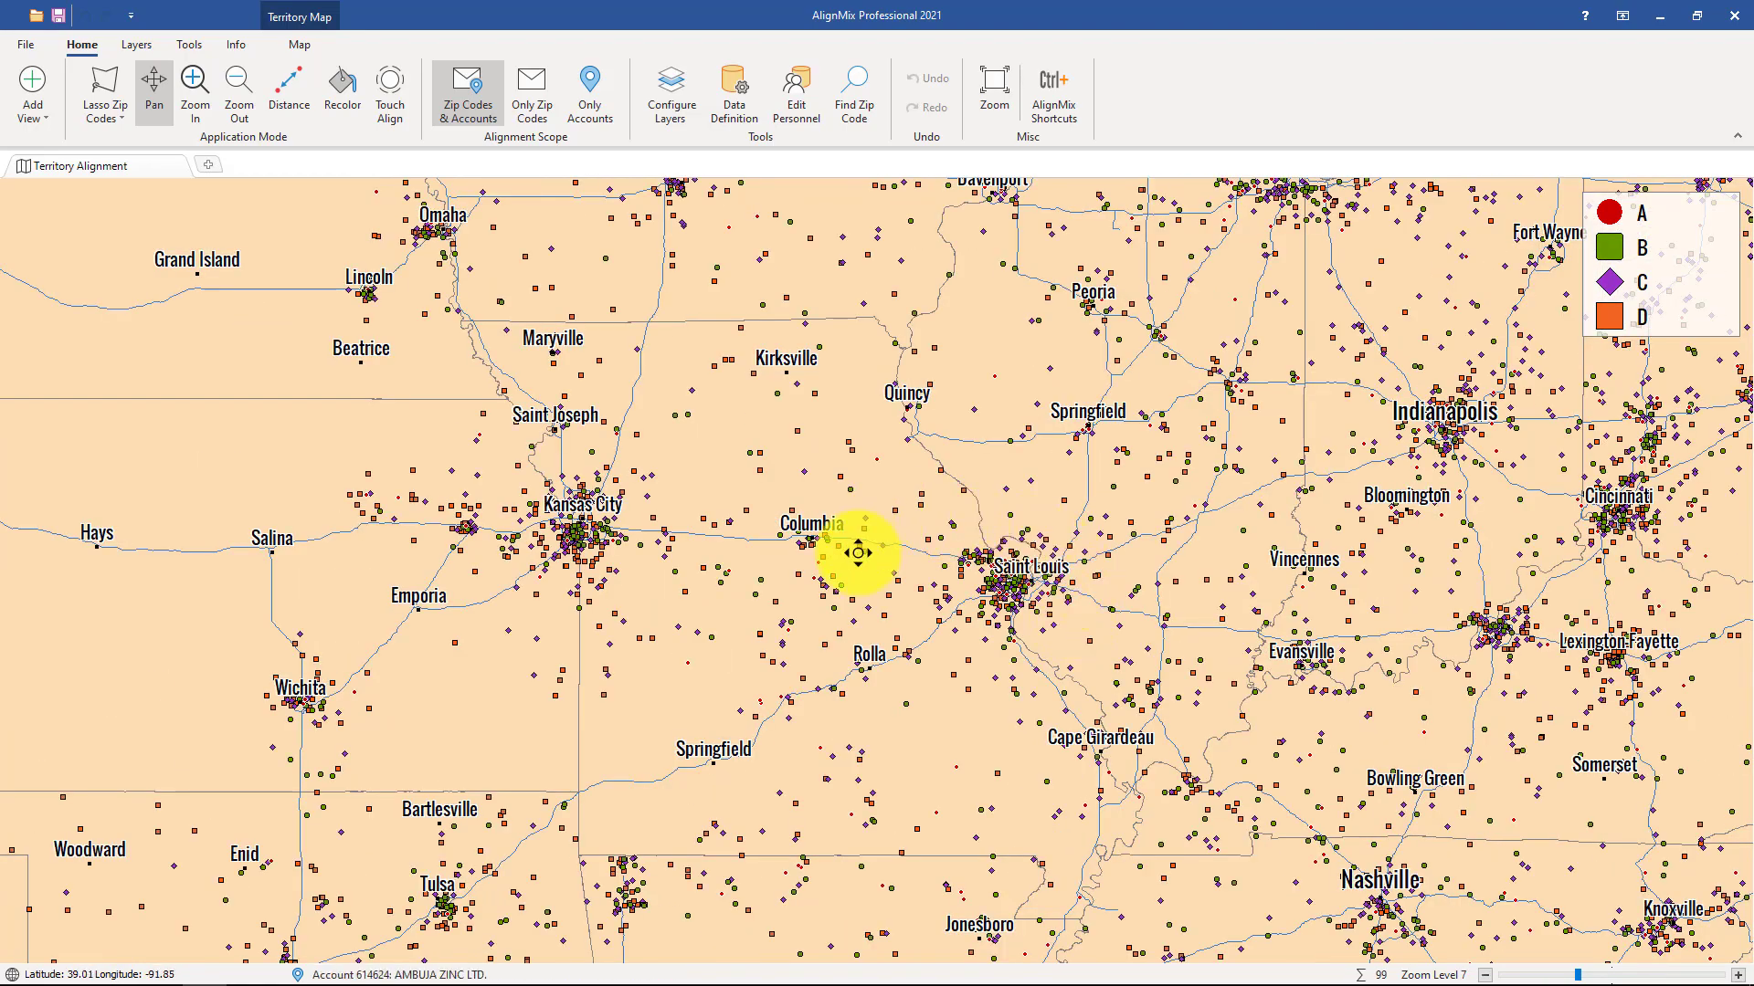
{"action": "scroll", "coordinate": [1051, 585], "scroll_direction": "up", "scroll_amount": 2}
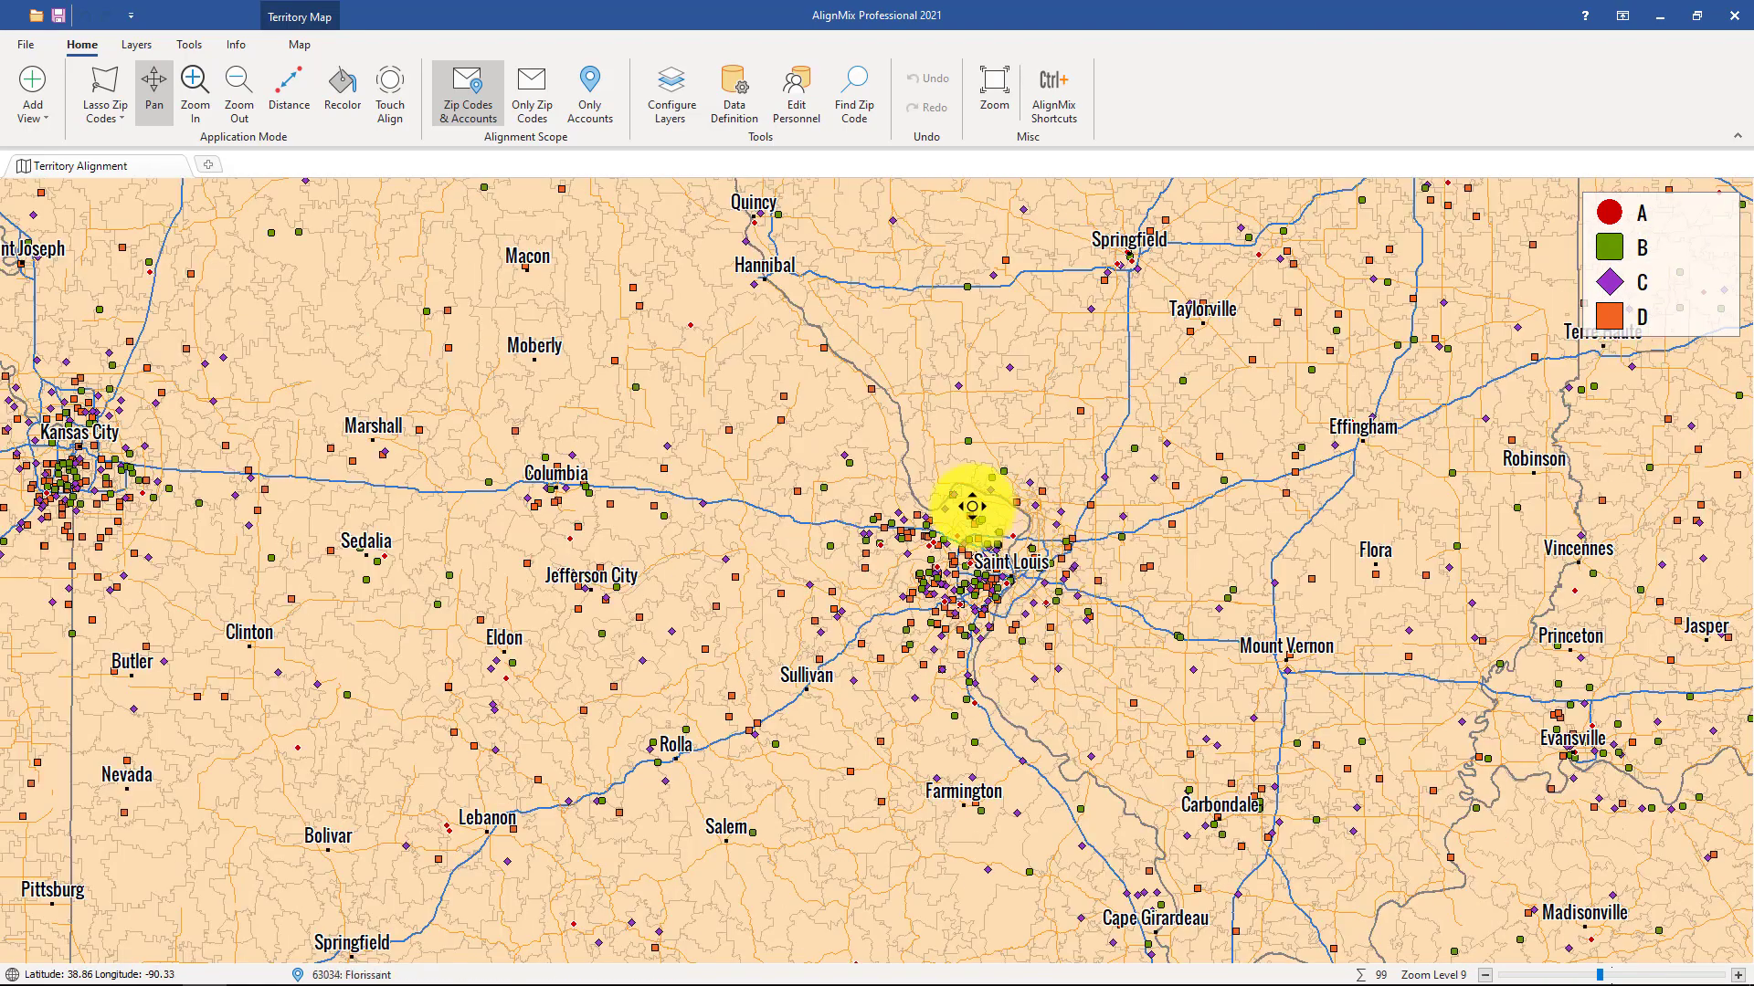
{"action": "scroll", "coordinate": [967, 502], "scroll_direction": "up", "scroll_amount": 2}
{"action": "left_click_drag", "start_coordinate": [966, 658], "coordinate": [964, 580]}
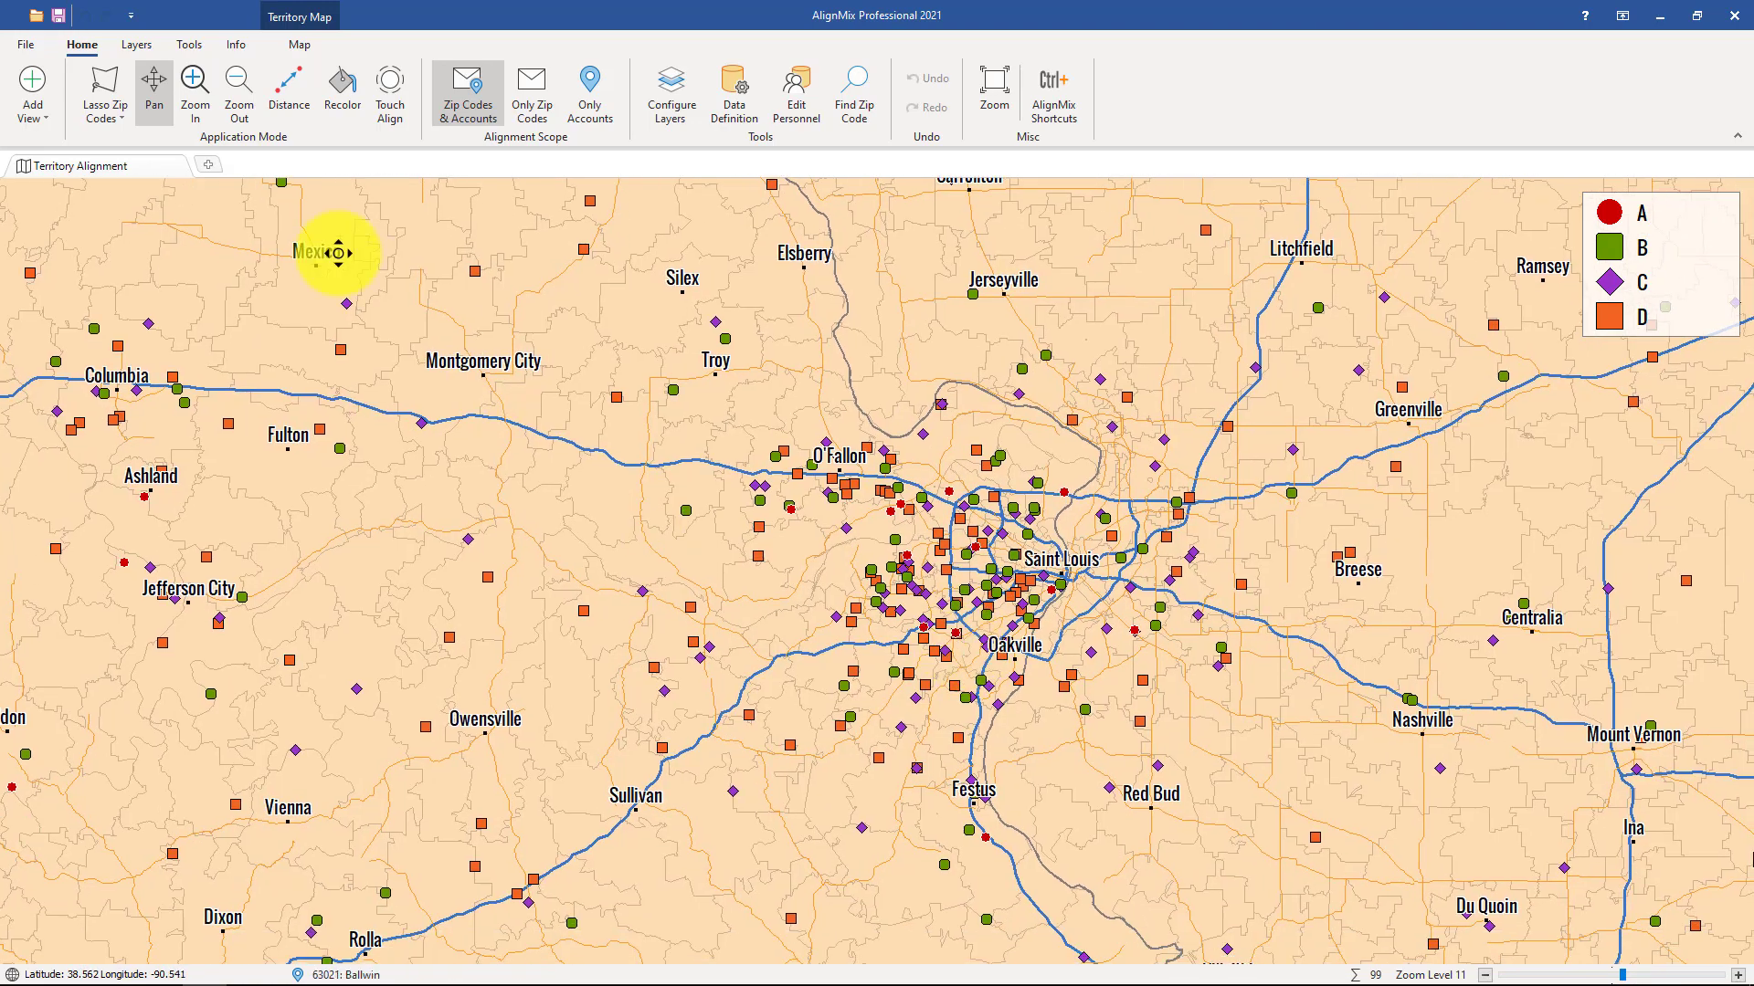
{"action": "left_click", "coordinate": [92, 80]}
{"action": "mouse_move", "coordinate": [872, 361]}
{"action": "left_mouse_down"}
{"action": "mouse_move", "coordinate": [649, 579]}
{"action": "mouse_move", "coordinate": [767, 810]}
{"action": "mouse_move", "coordinate": [1135, 853]}
{"action": "mouse_move", "coordinate": [1370, 515]}
{"action": "mouse_move", "coordinate": [1301, 272]}
{"action": "left_mouse_up"}
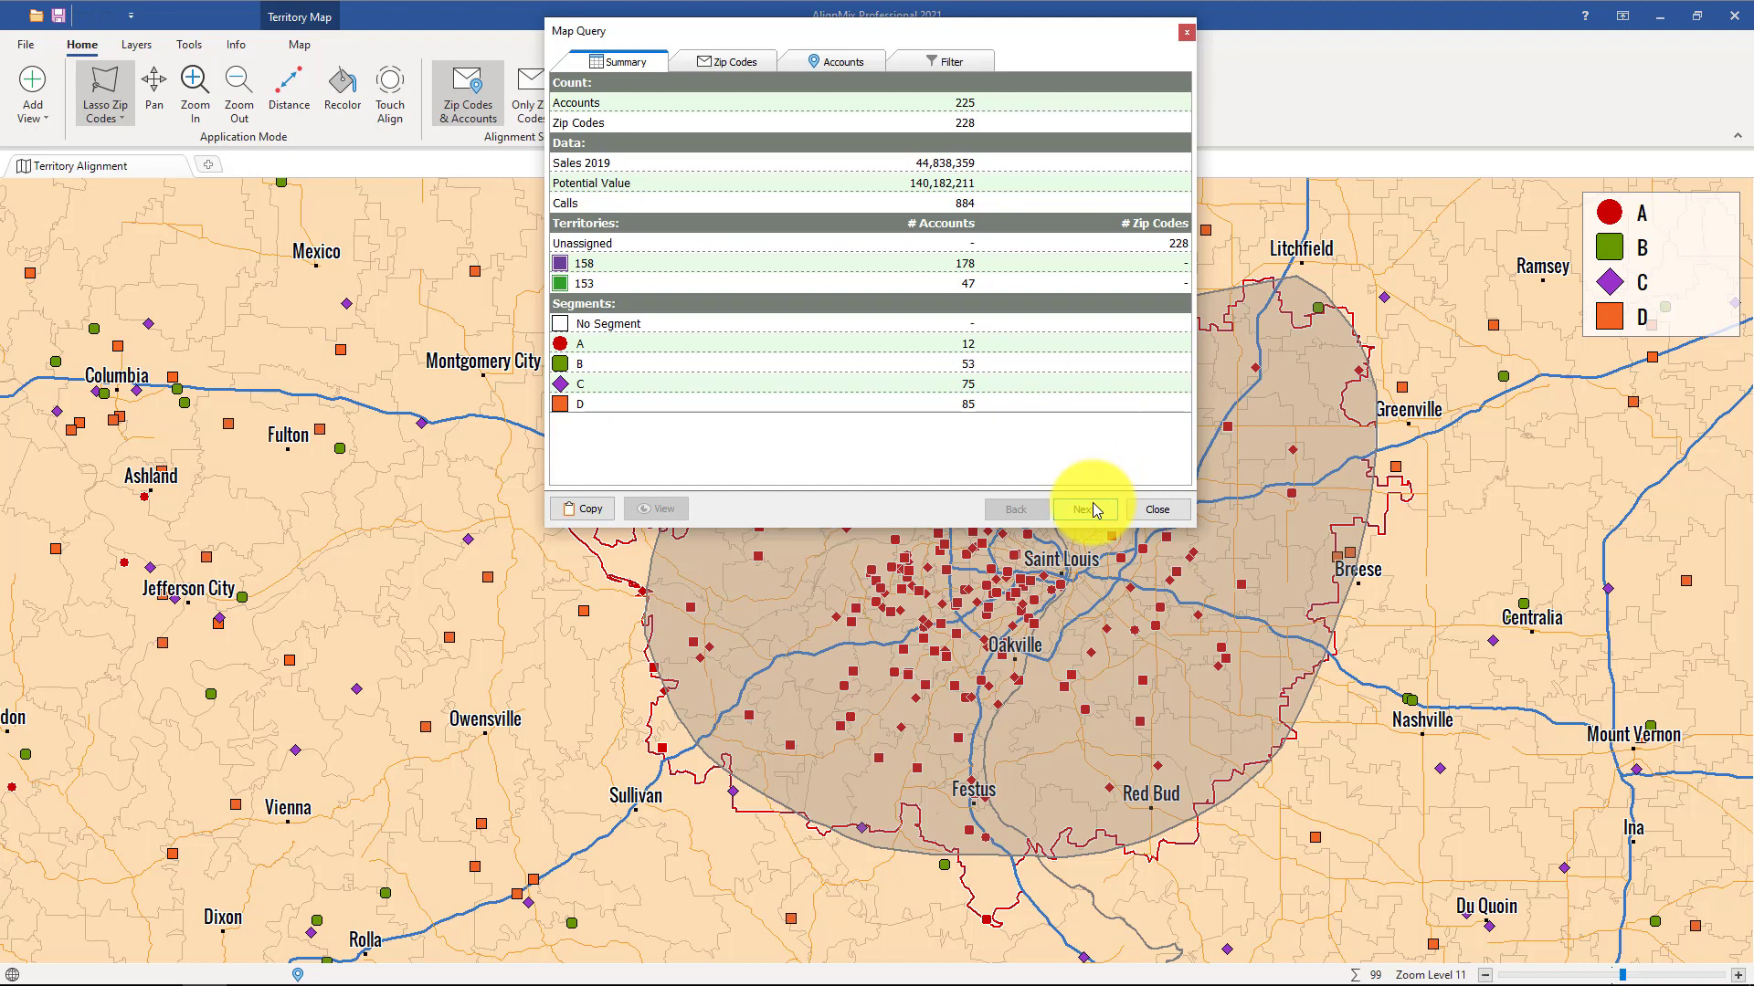
{"action": "left_click", "coordinate": [1161, 509]}
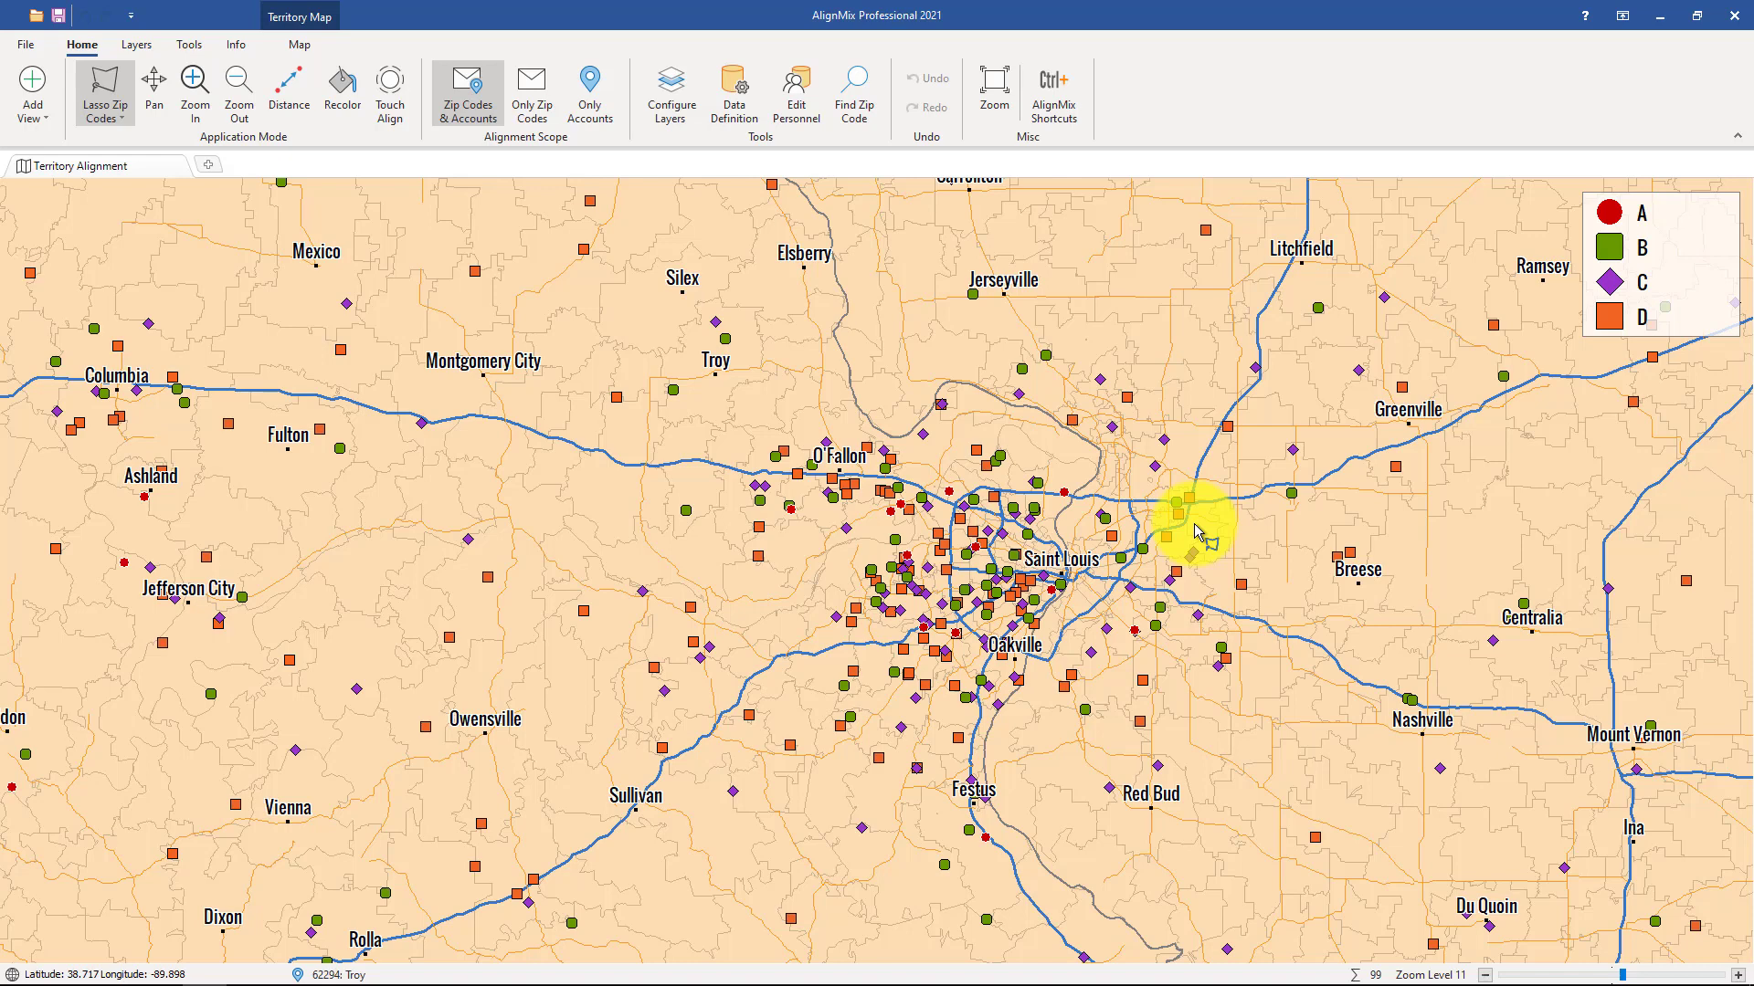
{"action": "scroll", "coordinate": [1197, 535], "scroll_direction": "down", "scroll_amount": 2}
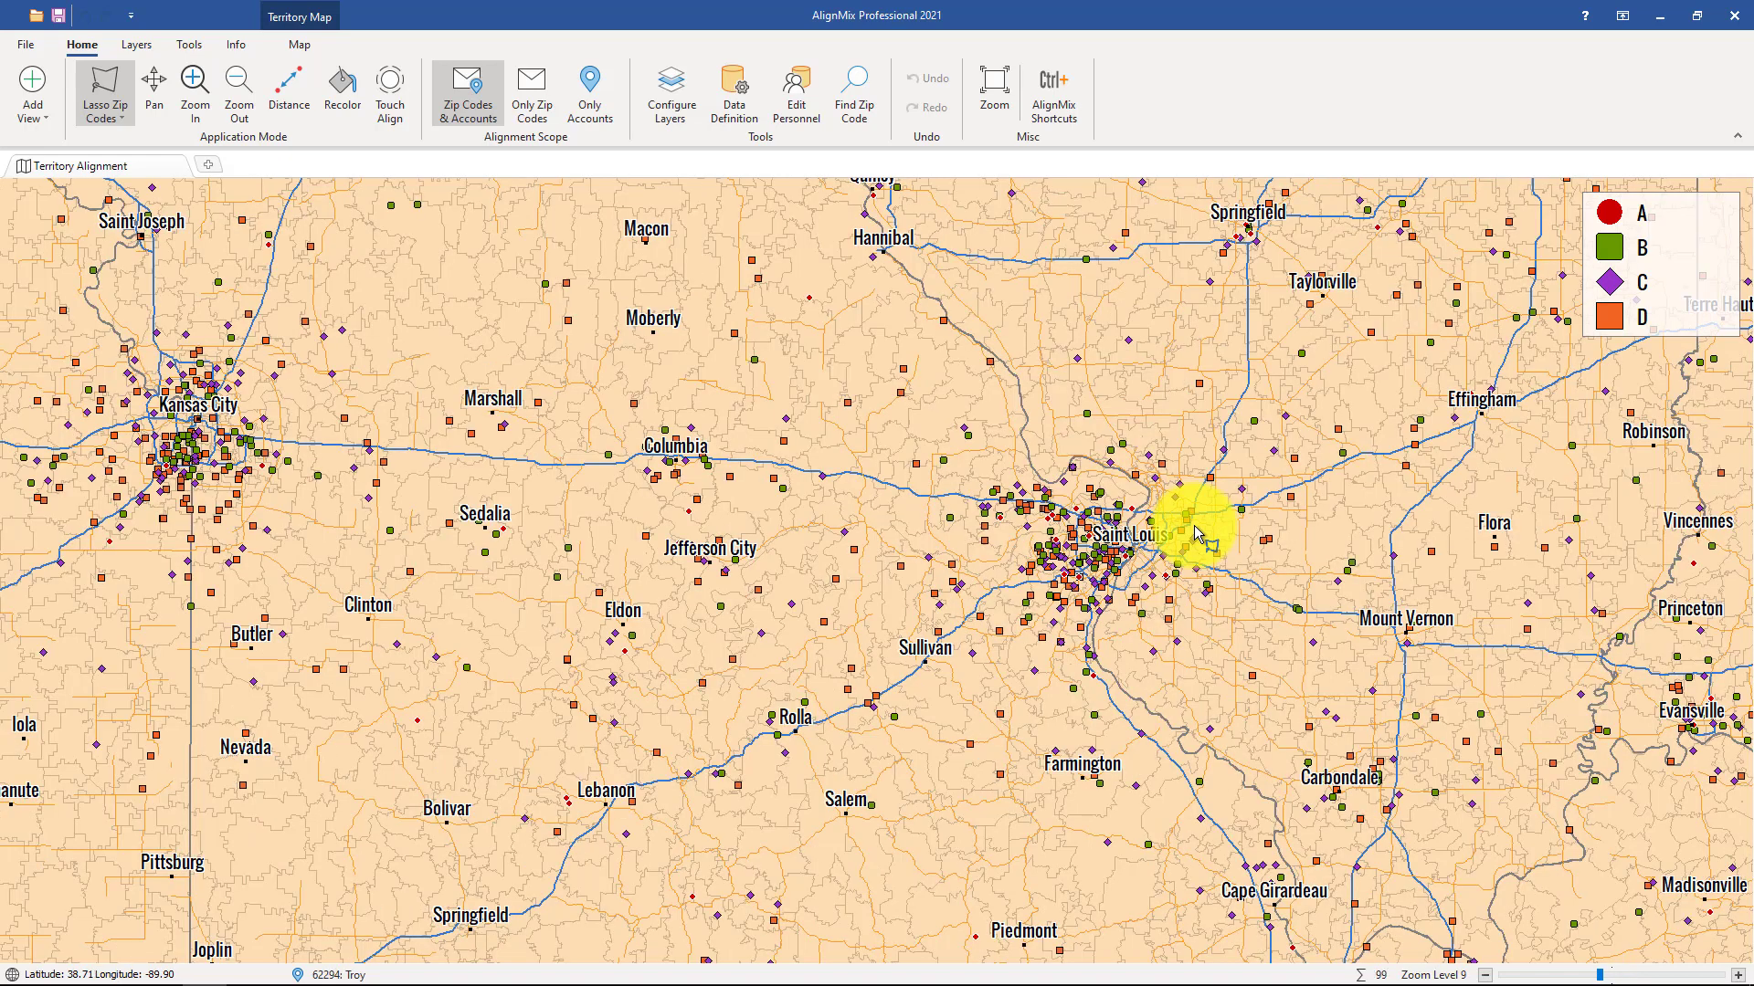